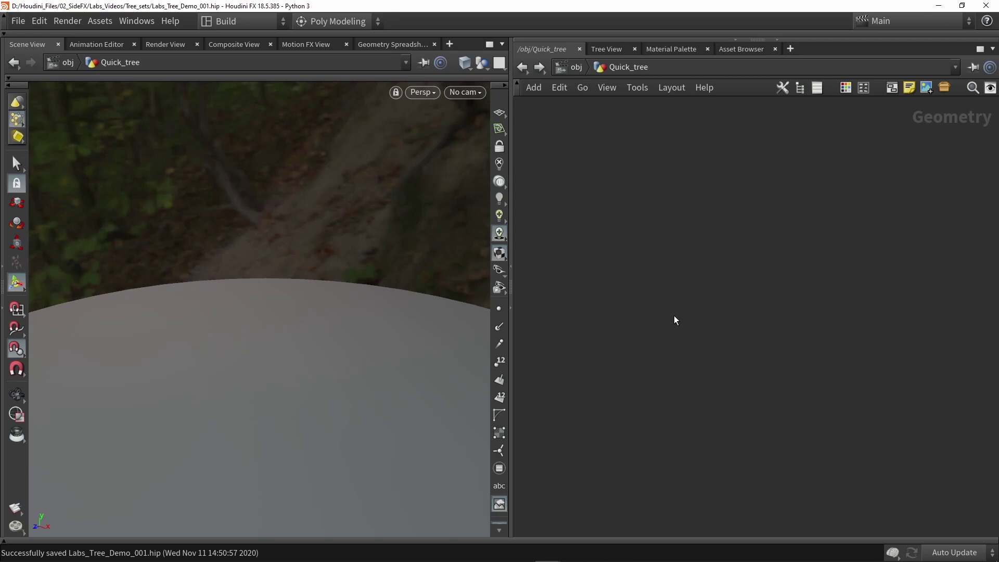
Step: Add a Labs Tree Trunk Generator node to the Quick_tree network
{"action": "key", "text": "Tab"}
{"action": "type", "text": "trunk"}
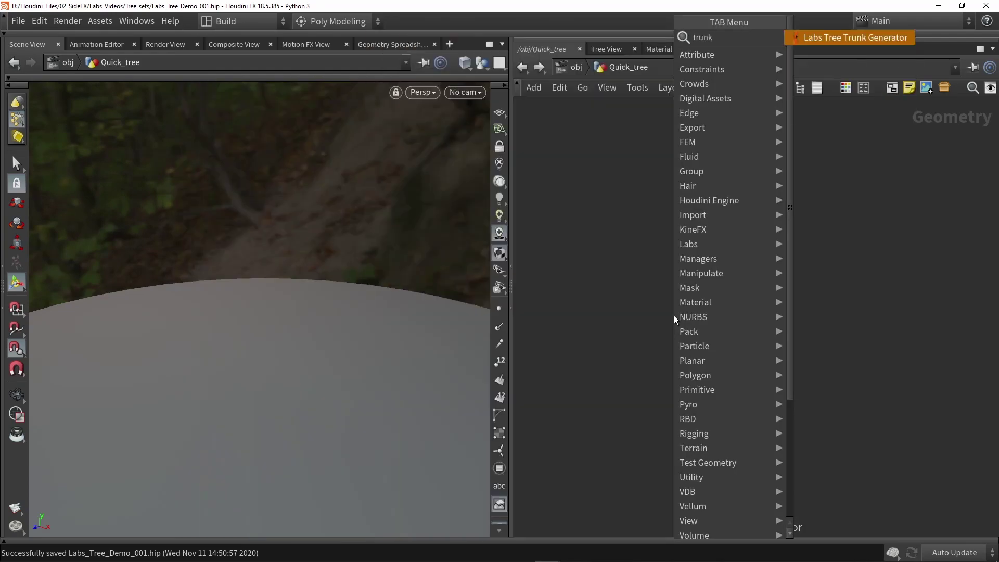
{"action": "key", "text": "Return"}
{"action": "left_click", "coordinate": [673, 316]}
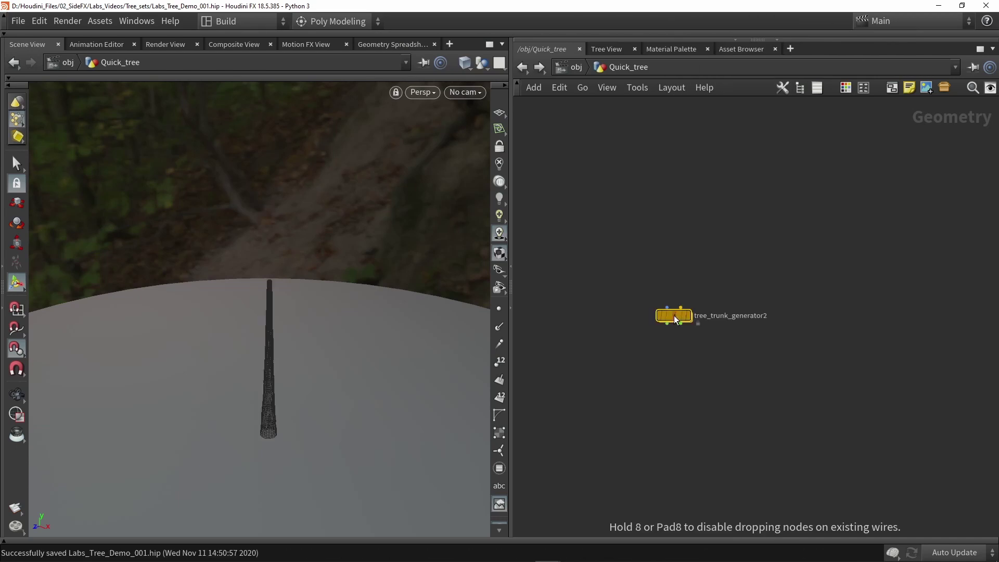
Step: Shorten the trunk's Length to 9.56 and tidy the node's position in the network
{"action": "key", "text": "p"}
{"action": "left_click_drag", "start_coordinate": [678, 275], "coordinate": [555, 299]}
{"action": "mouse_move", "coordinate": [979, 231]}
{"action": "left_mouse_down"}
{"action": "mouse_move", "coordinate": [933, 232]}
{"action": "mouse_move", "coordinate": [971, 231]}
{"action": "left_mouse_up"}
{"action": "scroll", "coordinate": [644, 230], "scroll_direction": "down", "scroll_amount": 2}
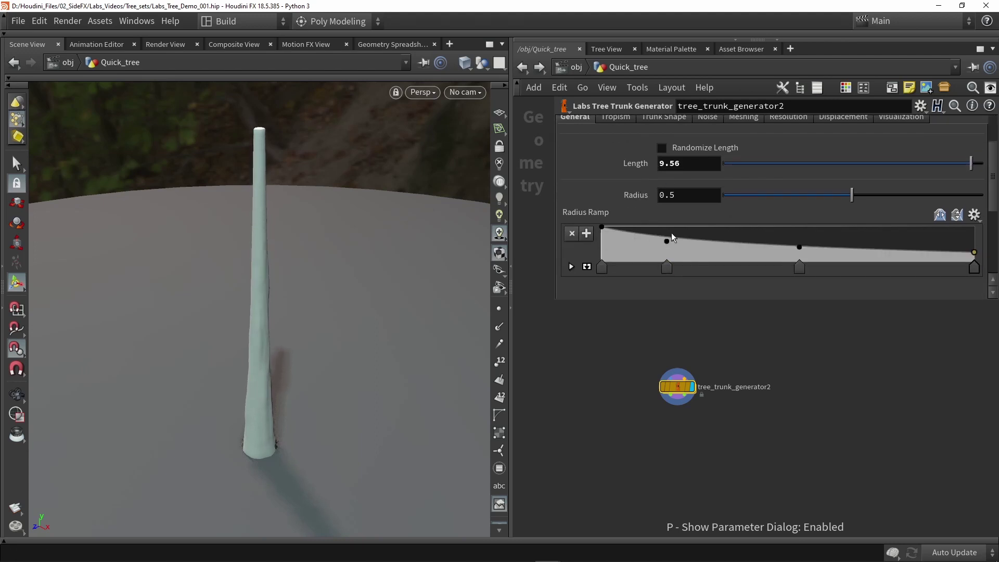
{"action": "scroll", "coordinate": [671, 232], "scroll_direction": "up", "scroll_amount": 2}
{"action": "middle_click_drag", "start_coordinate": [635, 320], "coordinate": [604, 367]}
{"action": "left_click", "coordinate": [658, 368]}
{"action": "scroll", "coordinate": [671, 384], "scroll_direction": "up", "scroll_amount": 2}
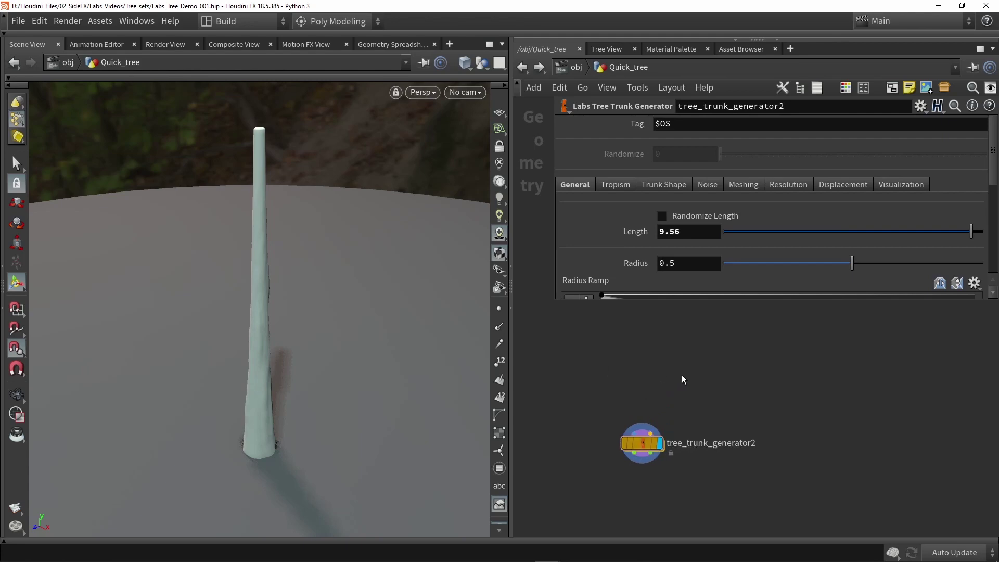
Step: Add a Labs Tree Controller and wire its output into the trunk generator
{"action": "key", "text": "Tab"}
{"action": "type", "text": "contr"}
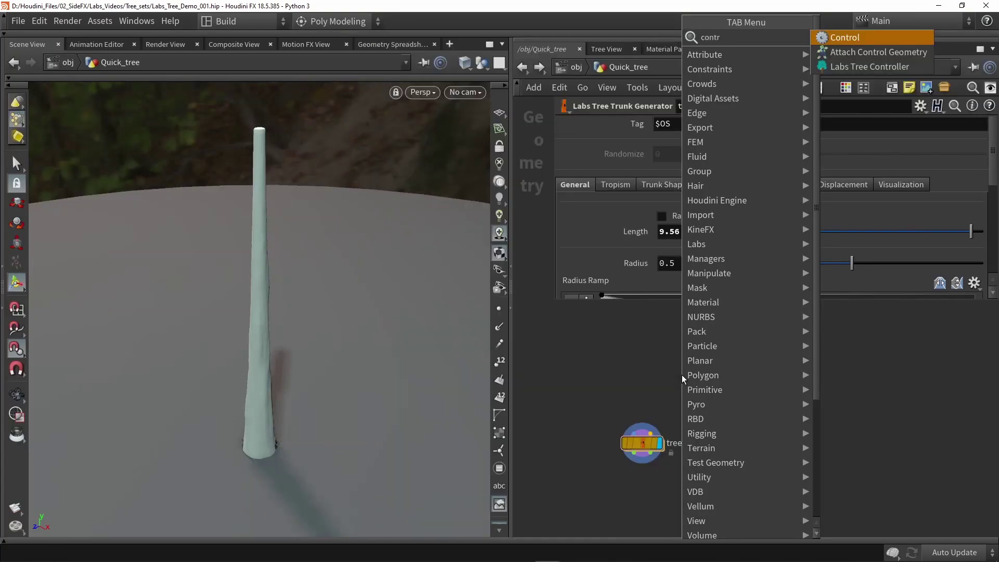
{"action": "left_click", "coordinate": [869, 67]}
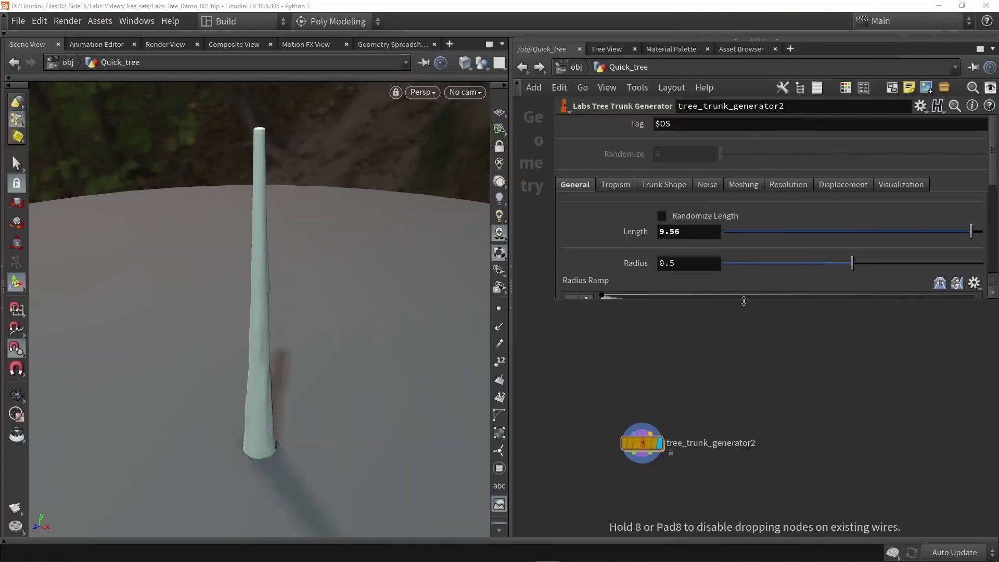
{"action": "left_click", "coordinate": [642, 406]}
{"action": "scroll", "coordinate": [642, 405], "scroll_direction": "up", "scroll_amount": 1}
{"action": "left_click_drag", "start_coordinate": [644, 406], "coordinate": [652, 439]}
{"action": "mouse_move", "coordinate": [674, 382]}
{"action": "left_mouse_down"}
{"action": "mouse_move", "coordinate": [672, 394]}
{"action": "mouse_move", "coordinate": [671, 385]}
{"action": "left_mouse_up"}
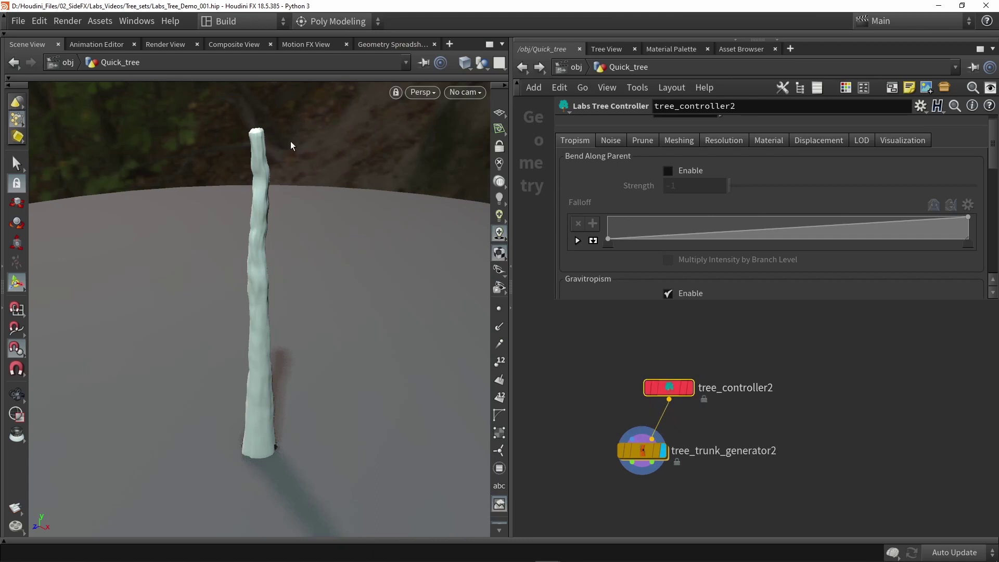
Step: Enable Override Line Noise on the trunk generator, then search for branch nodes
{"action": "left_click", "coordinate": [647, 453]}
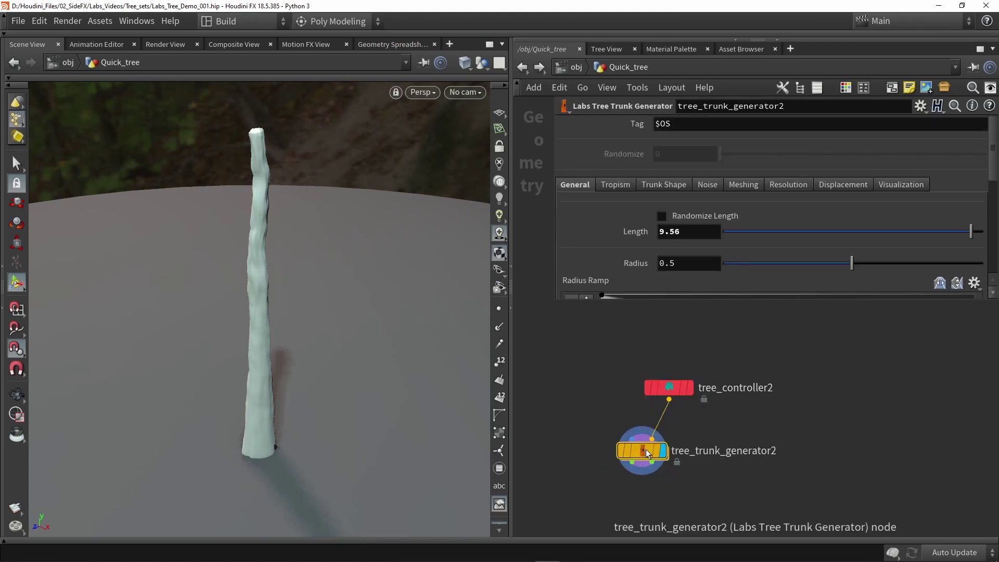
{"action": "left_click", "coordinate": [704, 187]}
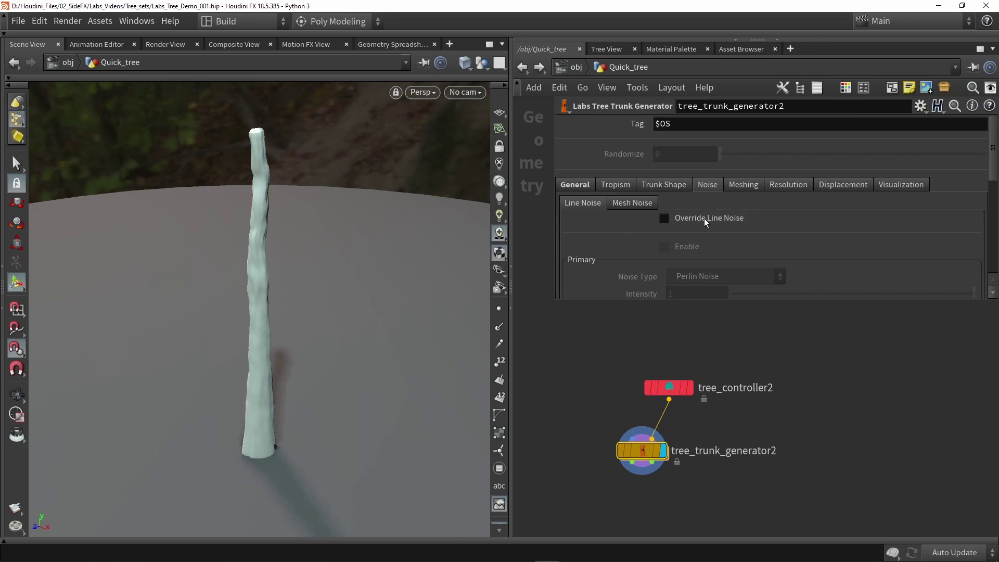
{"action": "left_click", "coordinate": [704, 217]}
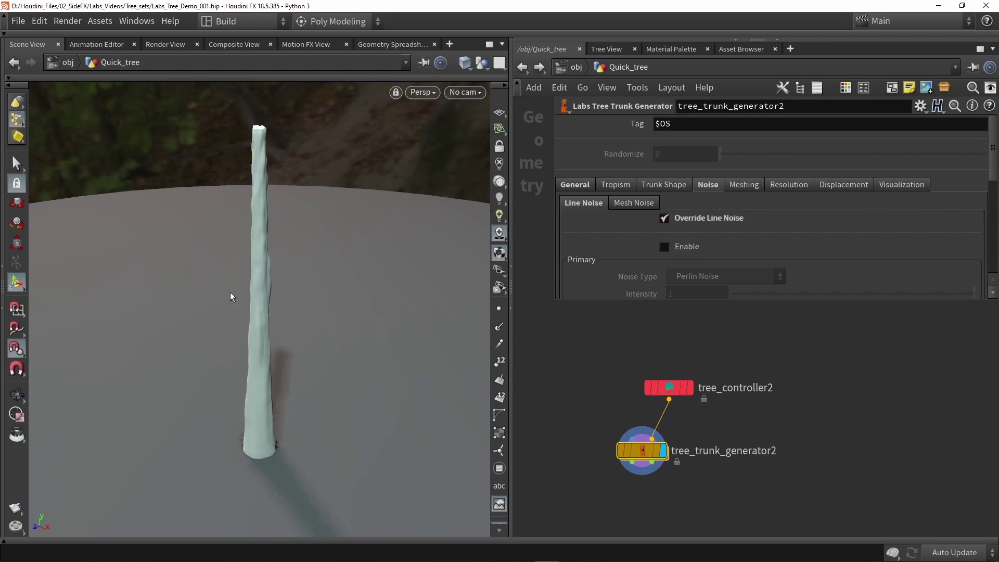
{"action": "middle_click_drag", "start_coordinate": [574, 422], "coordinate": [615, 341]}
{"action": "scroll", "coordinate": [581, 399], "scroll_direction": "down", "scroll_amount": 1}
{"action": "left_click_drag", "start_coordinate": [673, 364], "coordinate": [651, 370]}
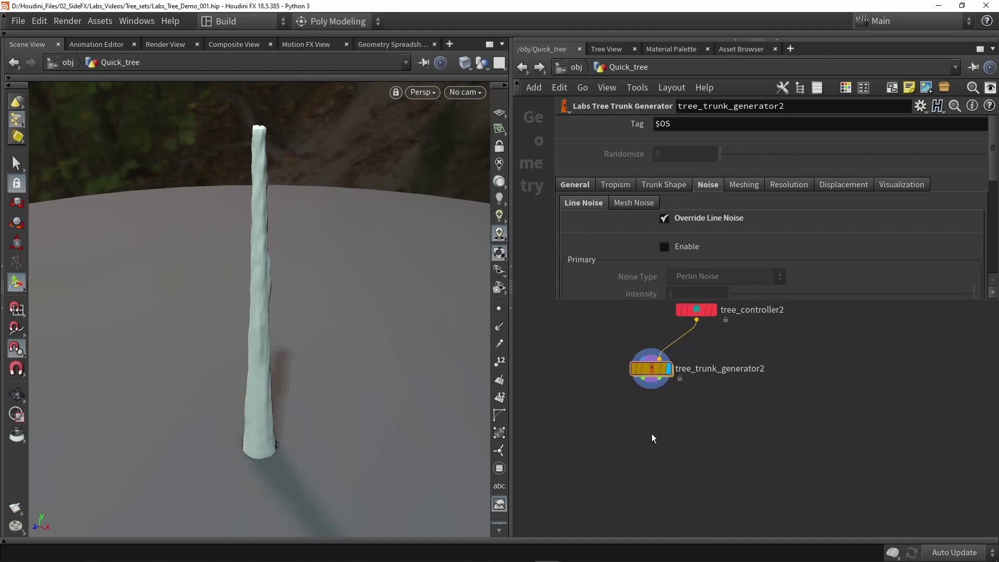
{"action": "key", "text": "Tab"}
{"action": "type", "text": "branc"}
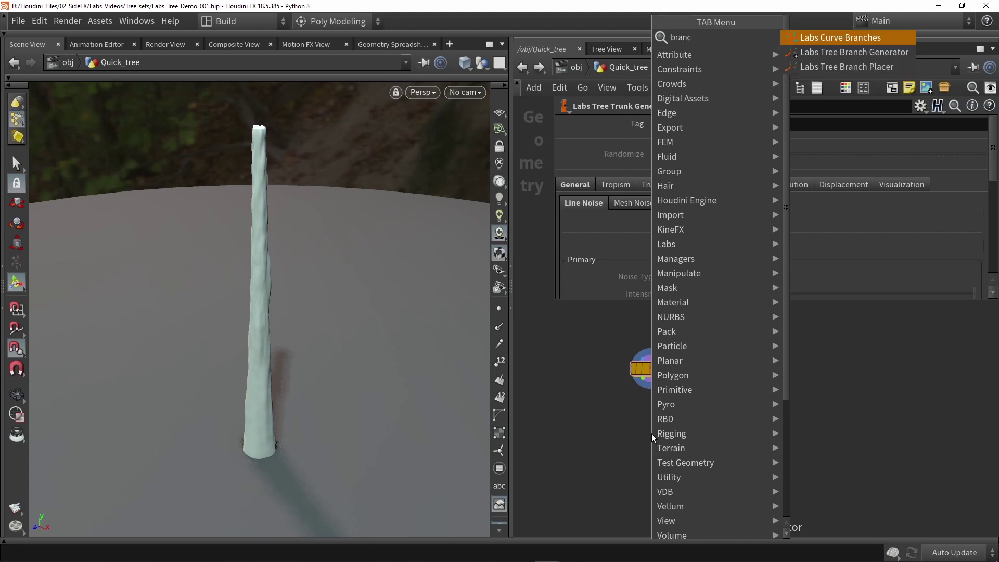
Step: Add a Labs Tree Branch Generator under the trunk, display it, and set Branch nodes to 10
{"action": "left_click", "coordinate": [882, 53]}
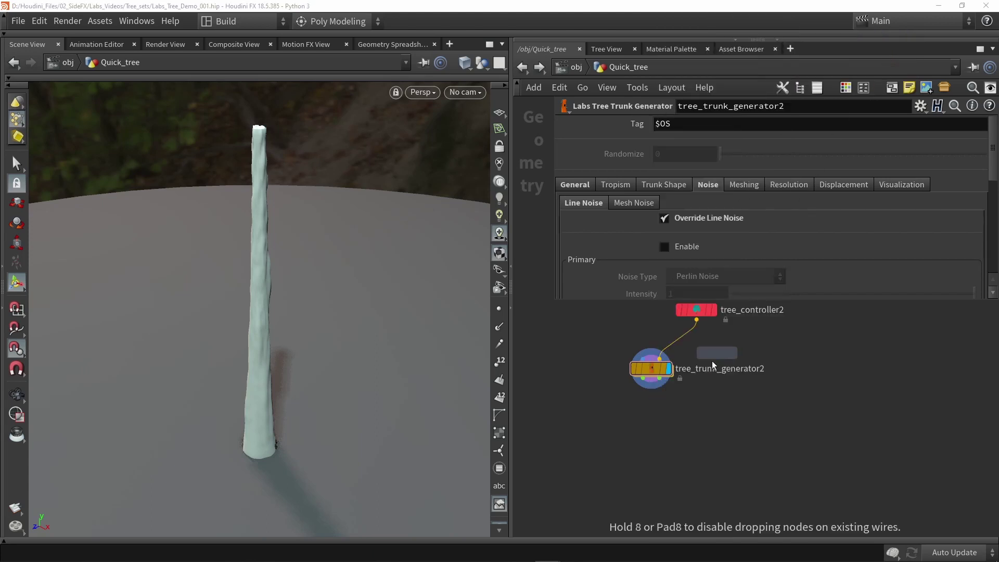
{"action": "left_click", "coordinate": [655, 417]}
{"action": "scroll", "coordinate": [647, 388], "scroll_direction": "up", "scroll_amount": 2}
{"action": "left_click_drag", "start_coordinate": [640, 370], "coordinate": [676, 417]}
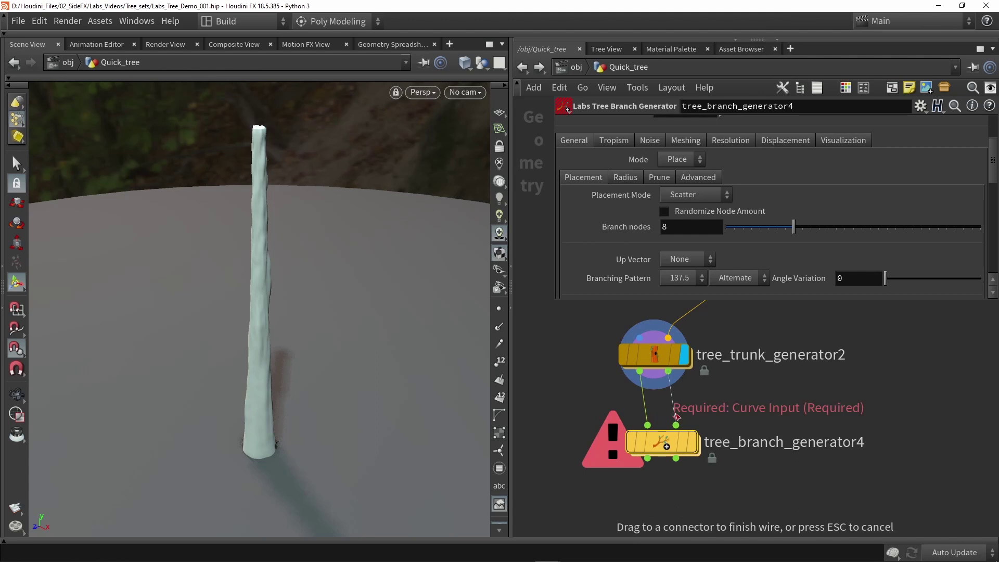
{"action": "left_click", "coordinate": [695, 443]}
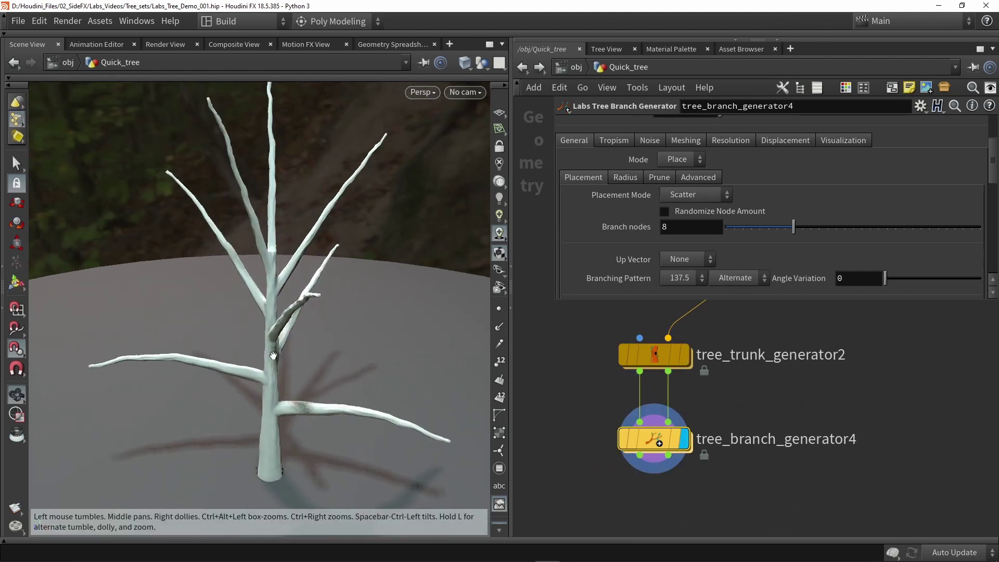
{"action": "left_click", "coordinate": [682, 226]}
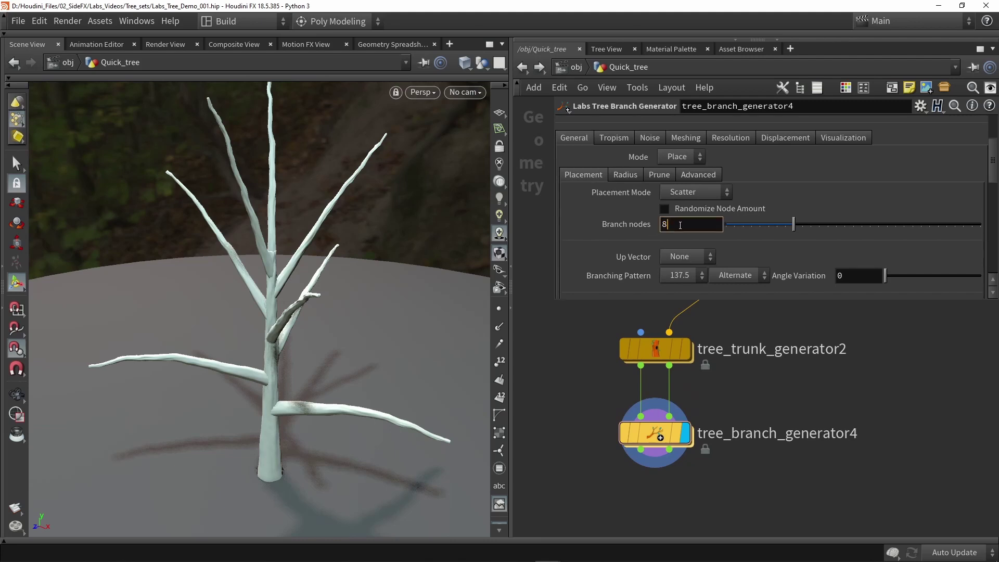
{"action": "type", "text": "10"}
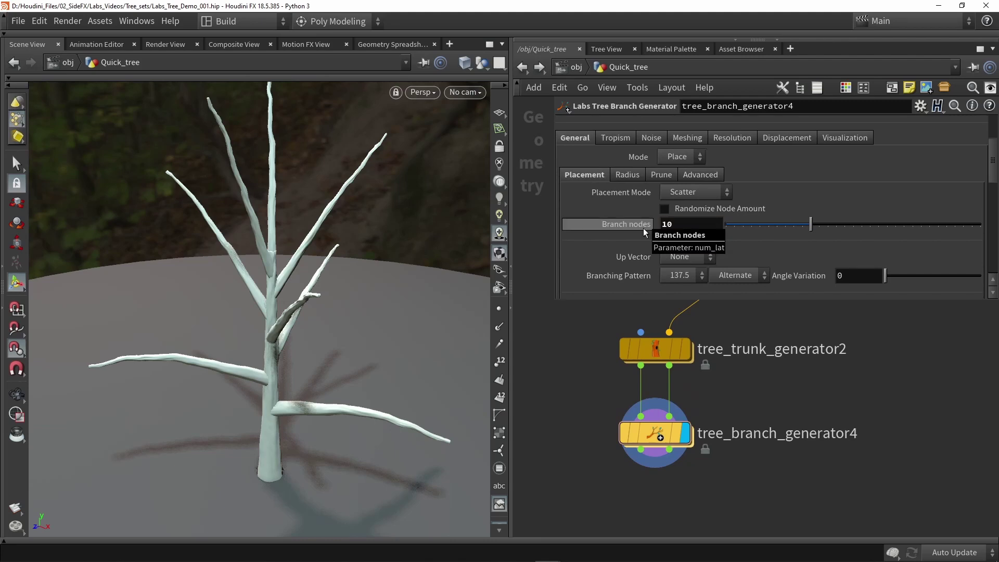
{"action": "key", "text": "Return"}
{"action": "left_click_drag", "start_coordinate": [322, 301], "coordinate": [310, 304], "text": "alt"}
Step: Raise the angle ramp's first key, set Branching Angle 74.5 and Angle Variation 8.1
{"action": "scroll", "coordinate": [617, 206], "scroll_direction": "down", "scroll_amount": 6}
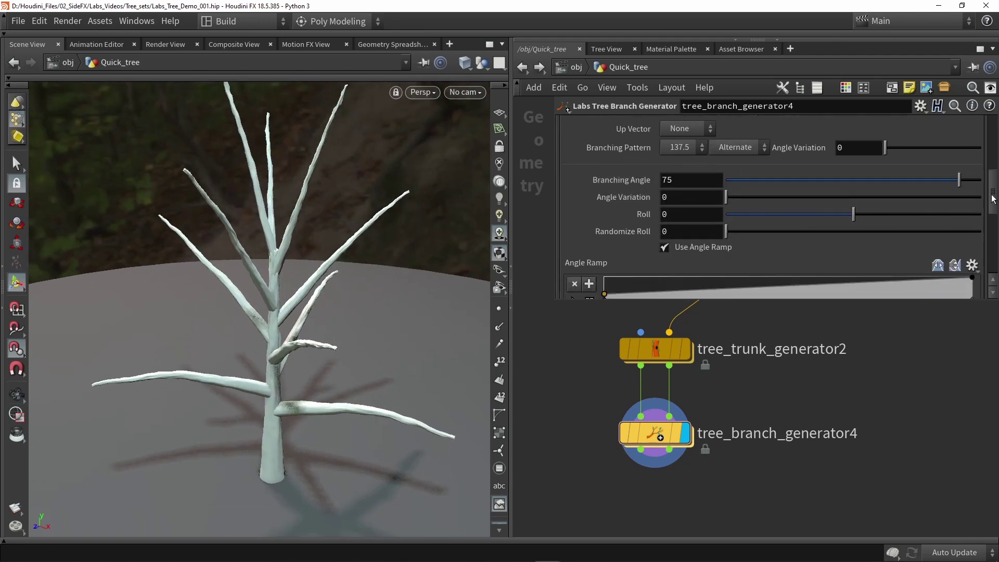
{"action": "left_click_drag", "start_coordinate": [959, 179], "coordinate": [931, 182]}
{"action": "scroll", "coordinate": [687, 235], "scroll_direction": "down", "scroll_amount": 1}
{"action": "left_click", "coordinate": [700, 232]}
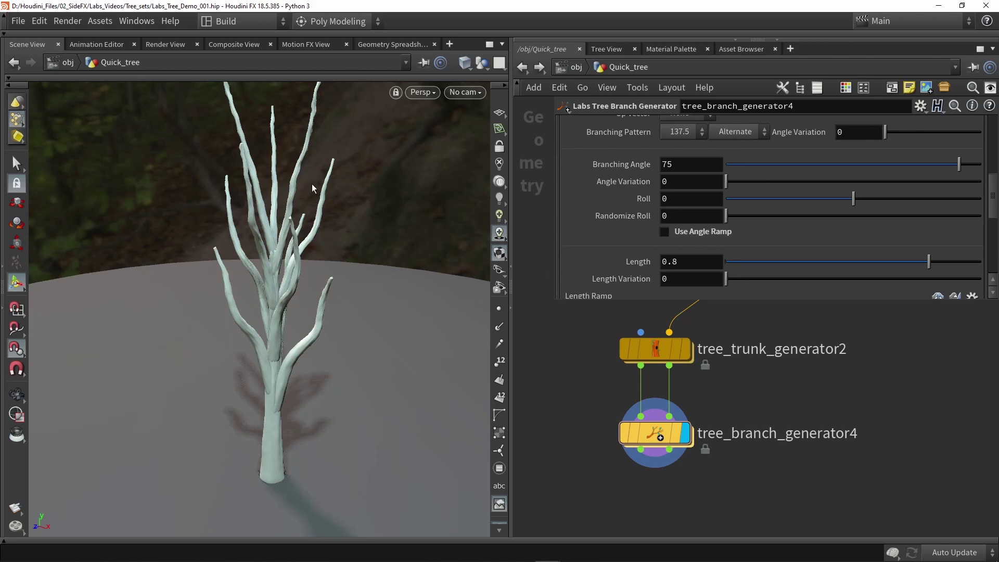
{"action": "left_click", "coordinate": [716, 233]}
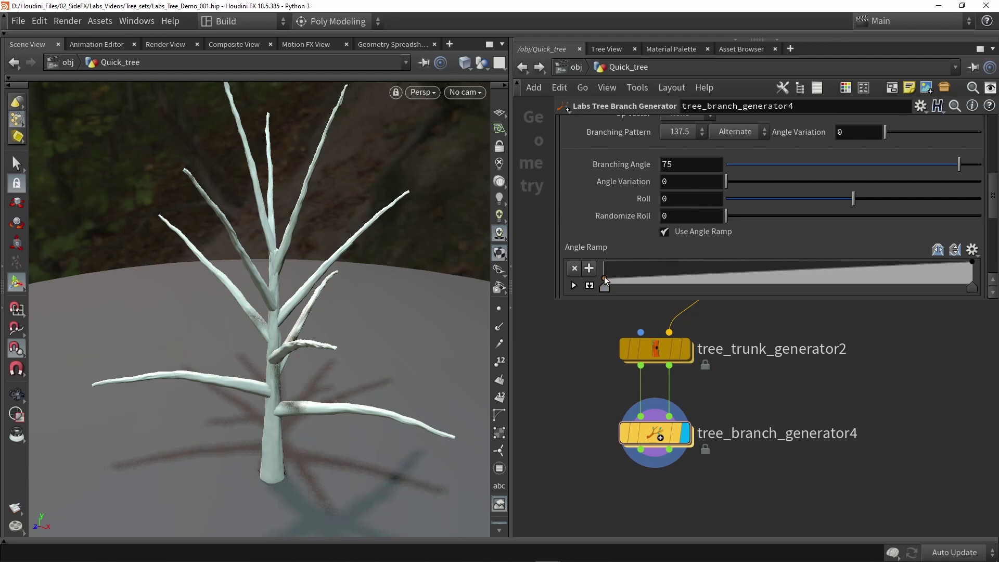
{"action": "left_click_drag", "start_coordinate": [604, 276], "coordinate": [605, 273]}
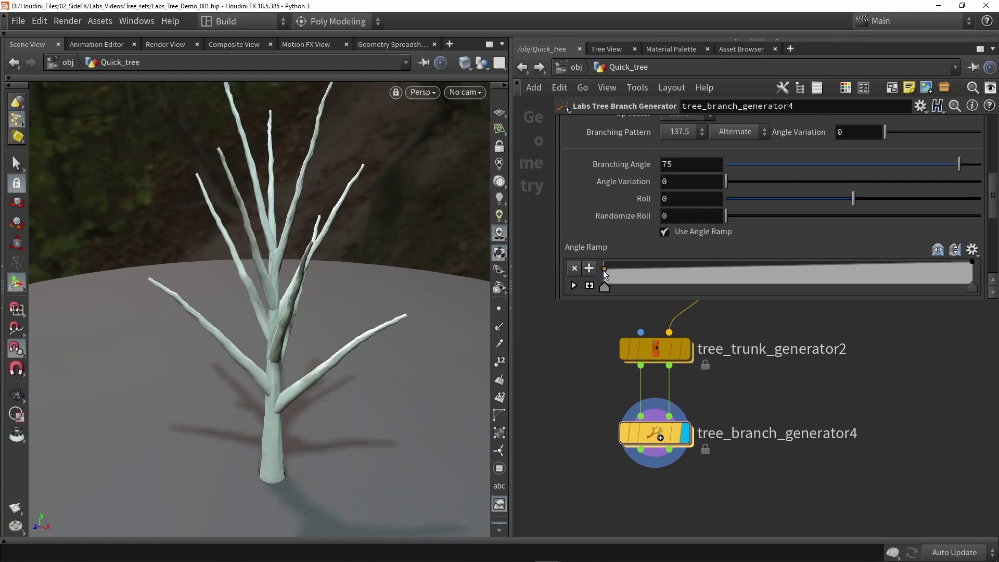
{"action": "mouse_move", "coordinate": [961, 166]}
{"action": "left_mouse_down"}
{"action": "mouse_move", "coordinate": [945, 165]}
{"action": "mouse_move", "coordinate": [959, 166]}
{"action": "left_mouse_up"}
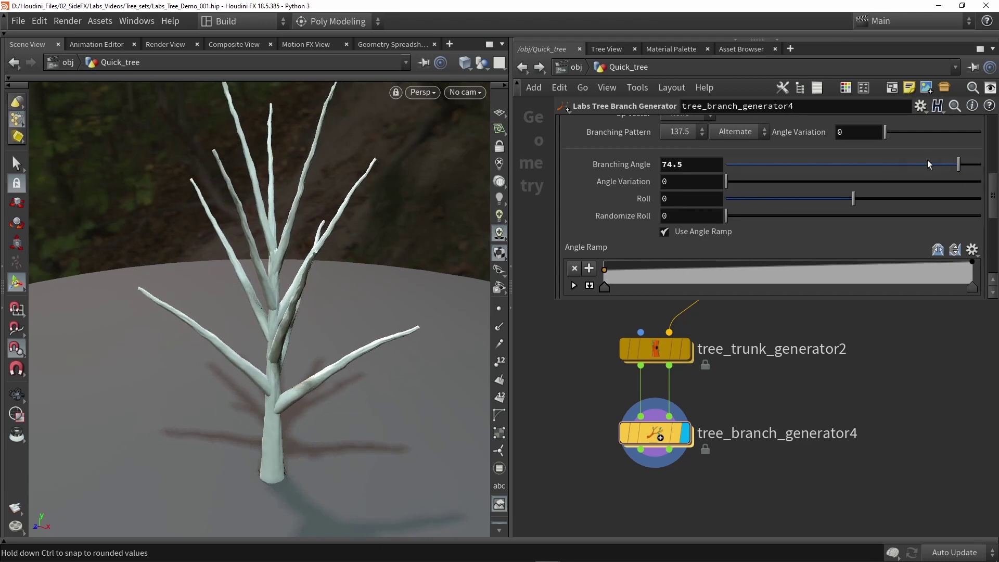
{"action": "left_click_drag", "start_coordinate": [731, 187], "coordinate": [751, 182]}
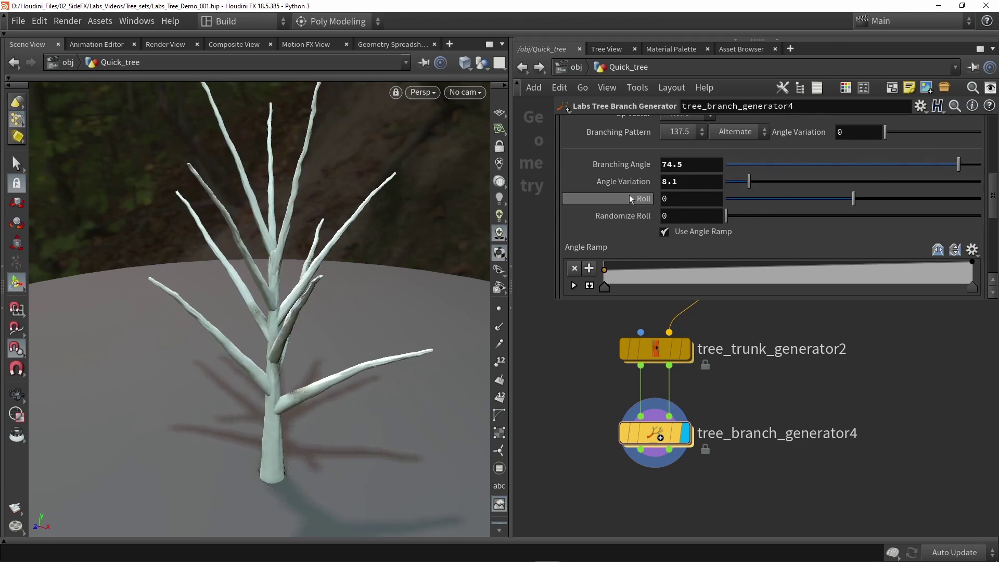
{"action": "scroll", "coordinate": [614, 192], "scroll_direction": "down", "scroll_amount": 3}
Step: Set branch Length to 0.751 and Length Variation to 0.96, and reshape the length ramp
{"action": "scroll", "coordinate": [597, 187], "scroll_direction": "down", "scroll_amount": 2}
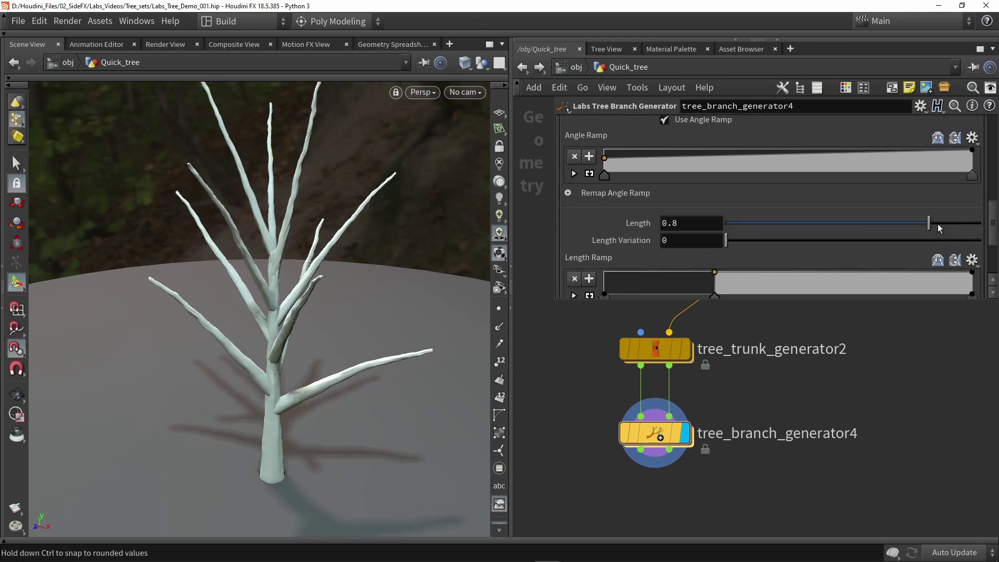
{"action": "mouse_move", "coordinate": [930, 221]}
{"action": "left_mouse_down"}
{"action": "mouse_move", "coordinate": [957, 220]}
{"action": "mouse_move", "coordinate": [847, 219]}
{"action": "mouse_move", "coordinate": [919, 211]}
{"action": "left_mouse_up"}
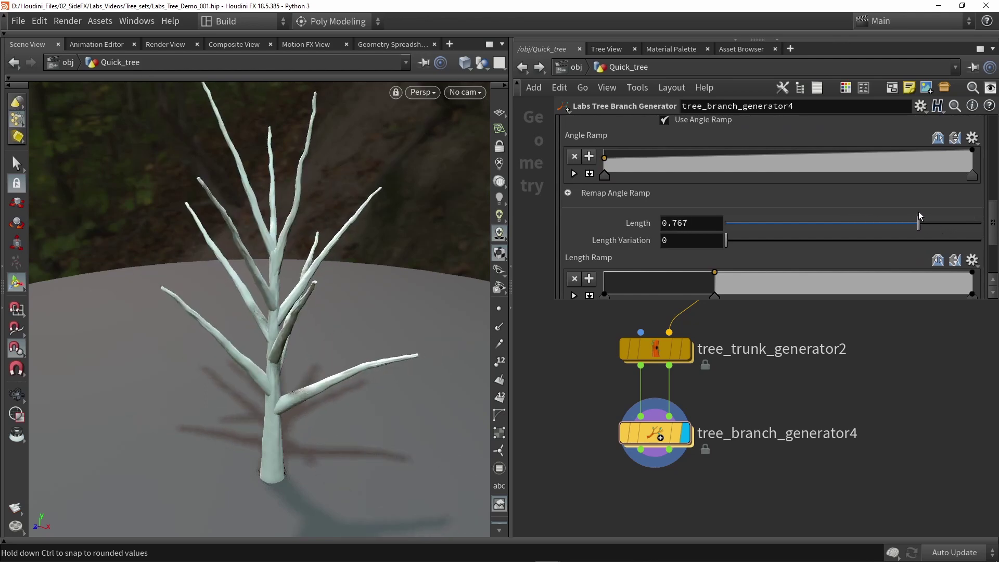
{"action": "mouse_move", "coordinate": [727, 240]}
{"action": "left_mouse_down"}
{"action": "mouse_move", "coordinate": [800, 242]}
{"action": "mouse_move", "coordinate": [735, 241]}
{"action": "mouse_move", "coordinate": [747, 242]}
{"action": "left_mouse_up"}
{"action": "scroll", "coordinate": [736, 255], "scroll_direction": "down", "scroll_amount": 2}
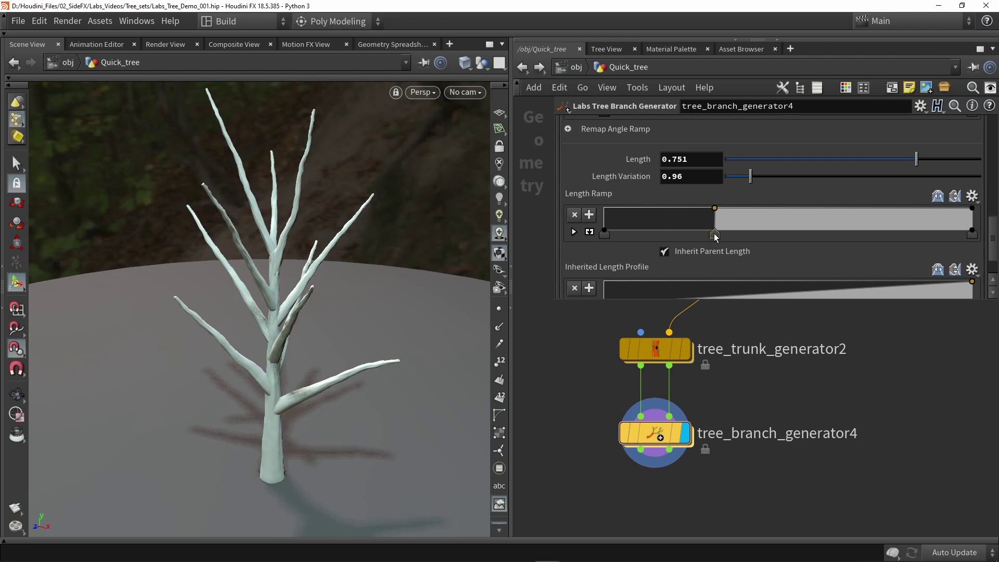
{"action": "mouse_move", "coordinate": [716, 237]}
{"action": "left_mouse_down"}
{"action": "mouse_move", "coordinate": [882, 221]}
{"action": "mouse_move", "coordinate": [716, 220]}
{"action": "left_mouse_up"}
Step: Pull back the view to see the whole tree and pan the network to show tree_controller2
{"action": "left_click_drag", "start_coordinate": [255, 318], "coordinate": [250, 334], "text": "alt"}
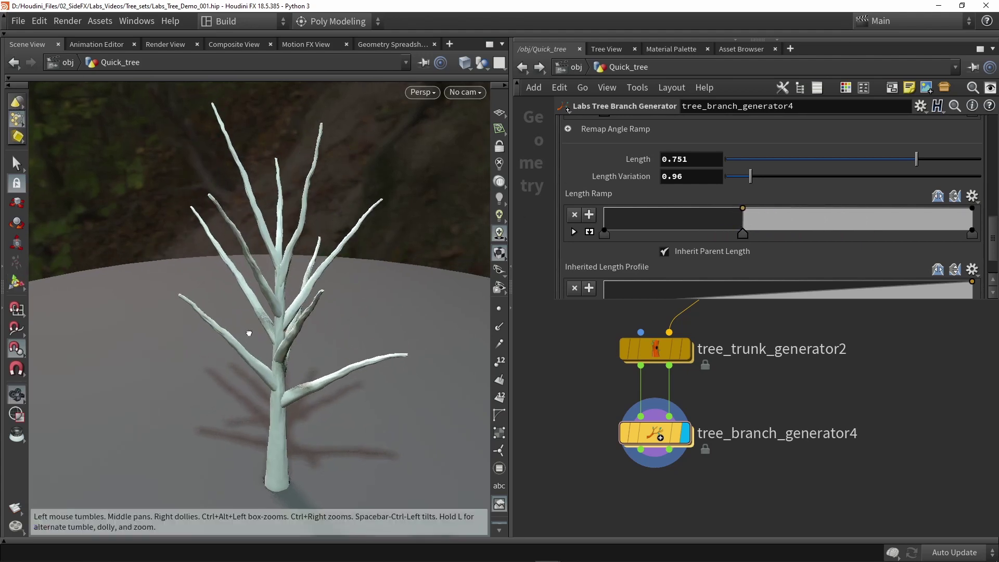
{"action": "right_click_drag", "start_coordinate": [250, 335], "coordinate": [272, 323], "text": "alt"}
{"action": "left_click_drag", "start_coordinate": [272, 323], "coordinate": [273, 304], "text": "alt"}
{"action": "middle_click_drag", "start_coordinate": [604, 399], "coordinate": [602, 377]}
{"action": "scroll", "coordinate": [602, 377], "scroll_direction": "down", "scroll_amount": 2}
{"action": "middle_click_drag", "start_coordinate": [566, 366], "coordinate": [561, 402]}
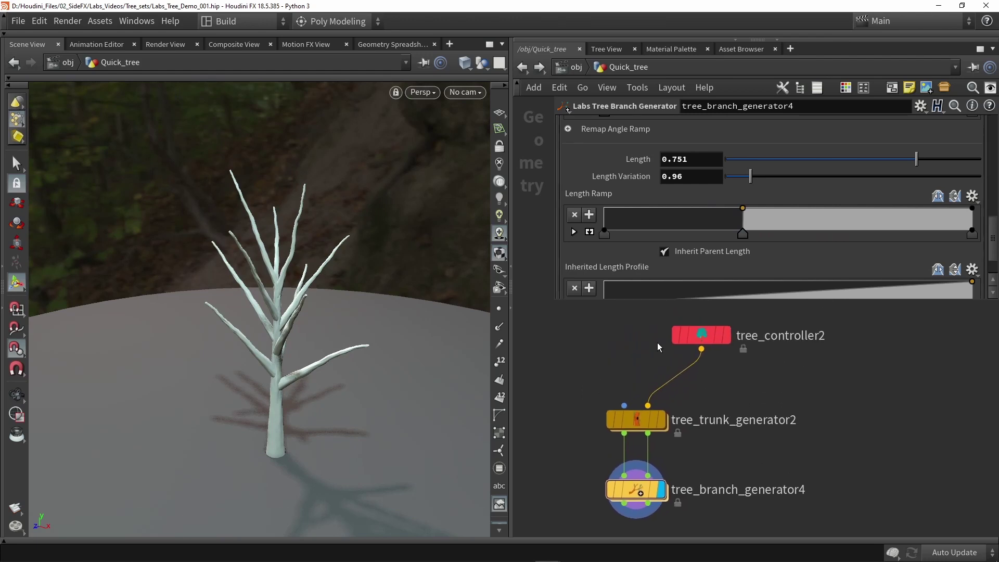
Step: On tree_controller2, try Bend Along Parent and set Gravitropism Strength to -0.154
{"action": "left_click", "coordinate": [709, 333]}
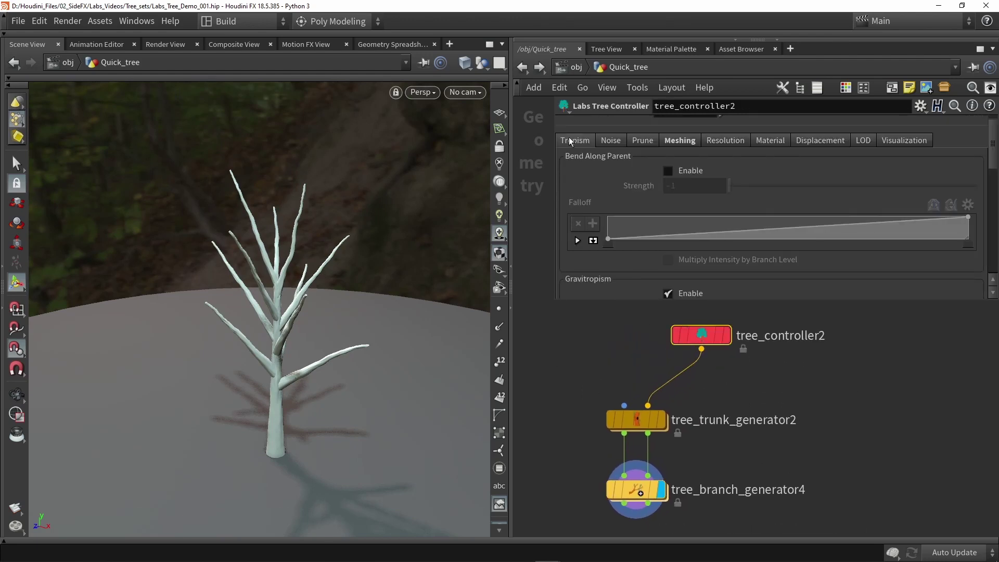
{"action": "left_click", "coordinate": [682, 171]}
{"action": "left_click_drag", "start_coordinate": [741, 185], "coordinate": [794, 184]}
{"action": "left_click", "coordinate": [690, 173]}
{"action": "scroll", "coordinate": [694, 229], "scroll_direction": "down", "scroll_amount": 3}
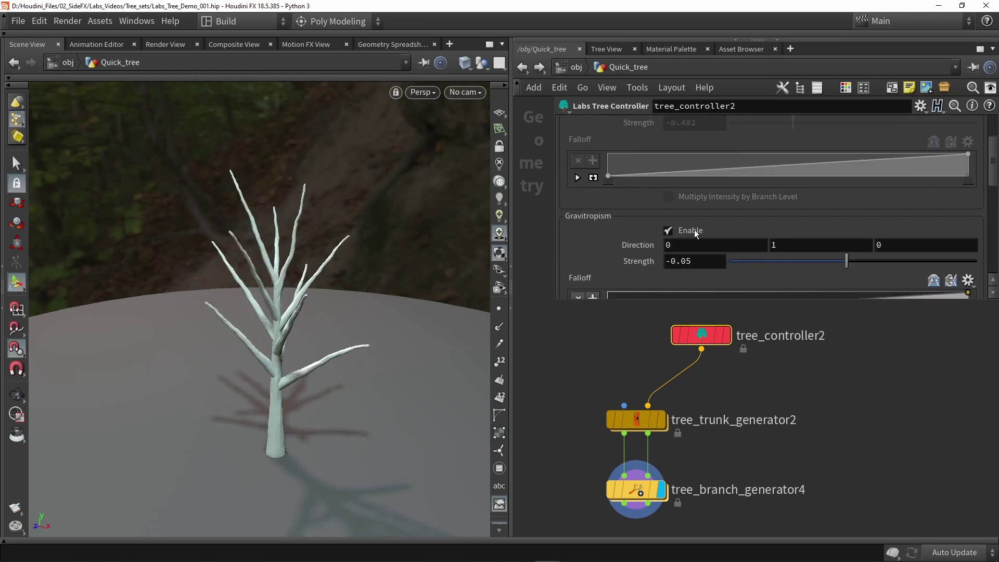
{"action": "scroll", "coordinate": [599, 226], "scroll_direction": "down", "scroll_amount": 1}
{"action": "mouse_move", "coordinate": [846, 230]}
{"action": "left_mouse_down"}
{"action": "mouse_move", "coordinate": [793, 233]}
{"action": "mouse_move", "coordinate": [837, 230]}
{"action": "left_mouse_up"}
Step: Re-enable Bend Along Parent with a strength of -0.057
{"action": "scroll", "coordinate": [623, 223], "scroll_direction": "up", "scroll_amount": 3}
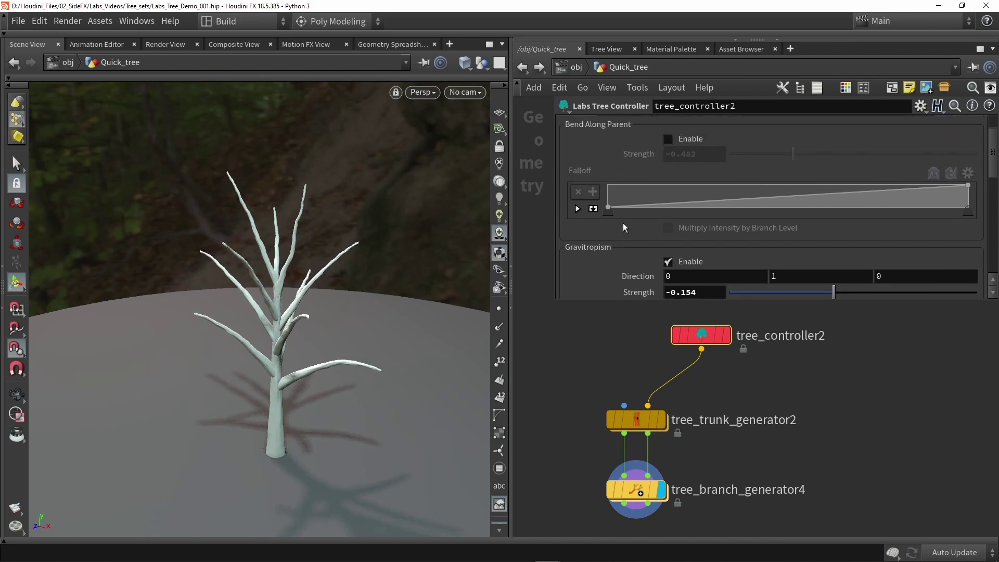
{"action": "left_click", "coordinate": [668, 155]}
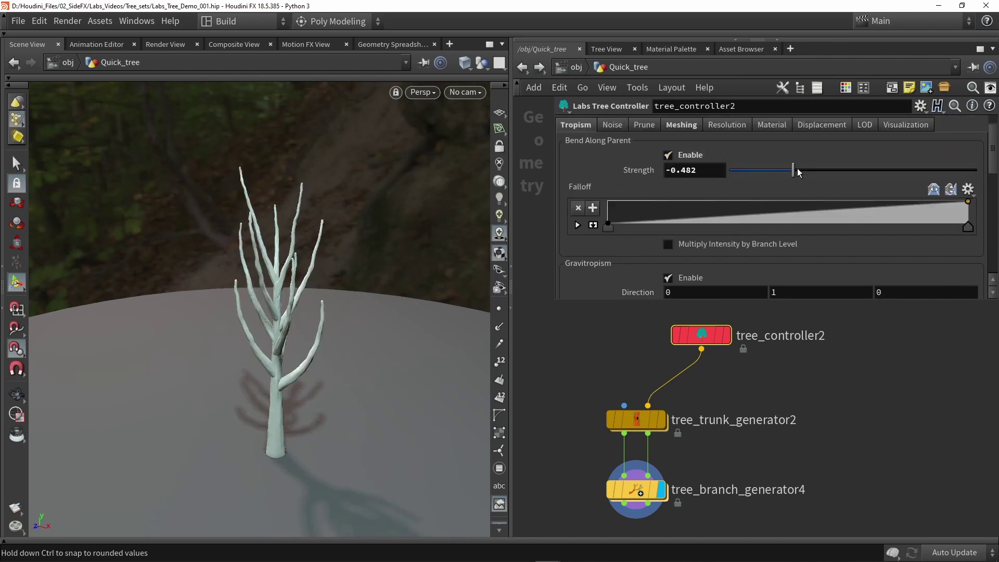
{"action": "left_click_drag", "start_coordinate": [795, 170], "coordinate": [845, 169]}
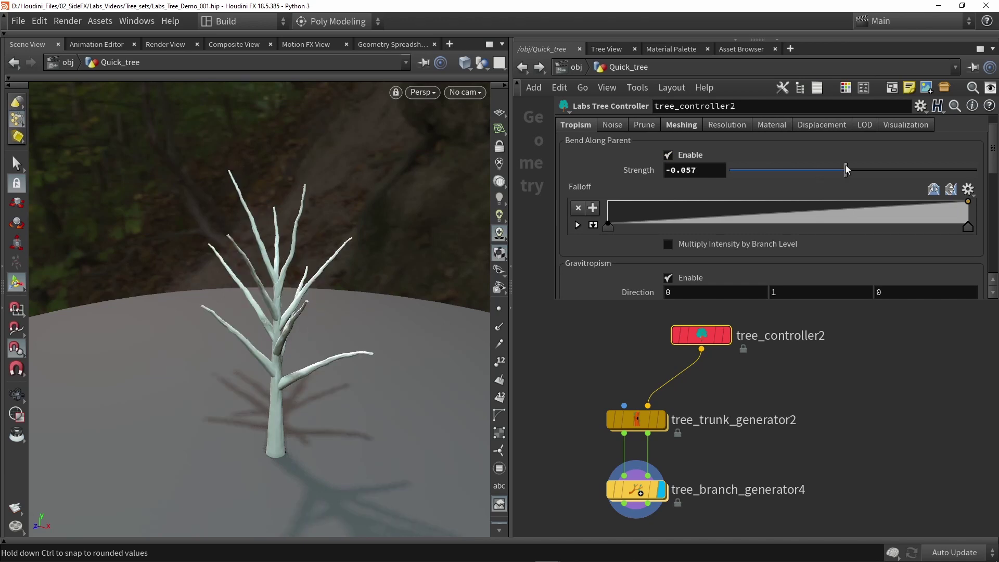
{"action": "middle_click_drag", "start_coordinate": [812, 435], "coordinate": [804, 364]}
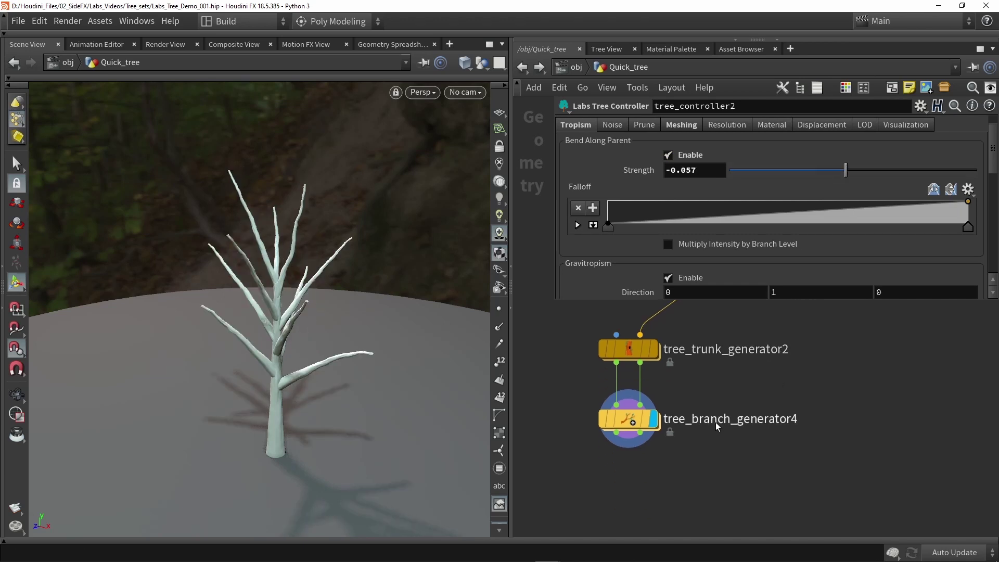
{"action": "middle_click_drag", "start_coordinate": [675, 431], "coordinate": [686, 382]}
Step: Copy tree_branch_generator4 as a new branch level, tree_branch_generator5, aligned beneath it
{"action": "left_click_drag", "start_coordinate": [643, 371], "coordinate": [657, 441], "text": "alt"}
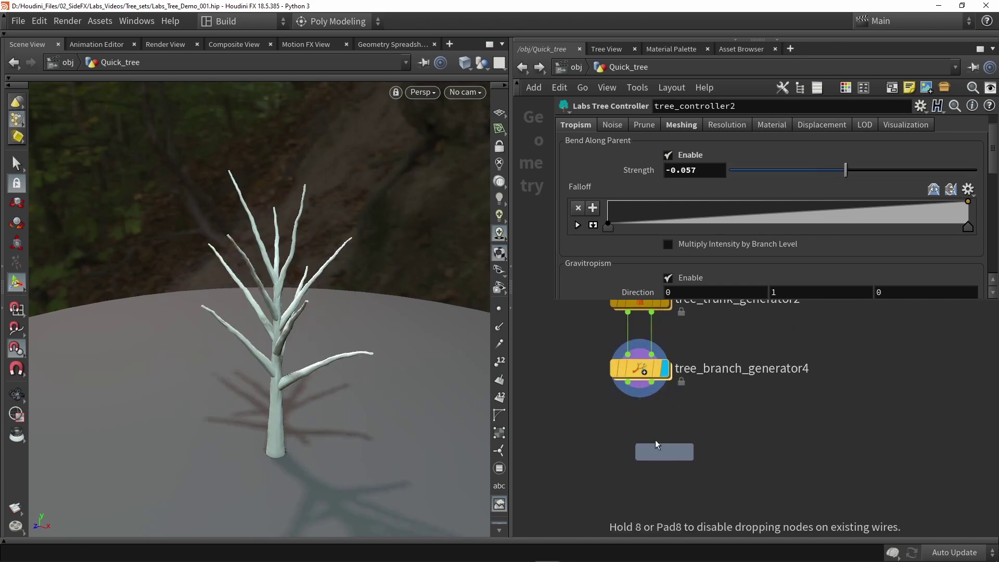
{"action": "left_click", "coordinate": [666, 449]}
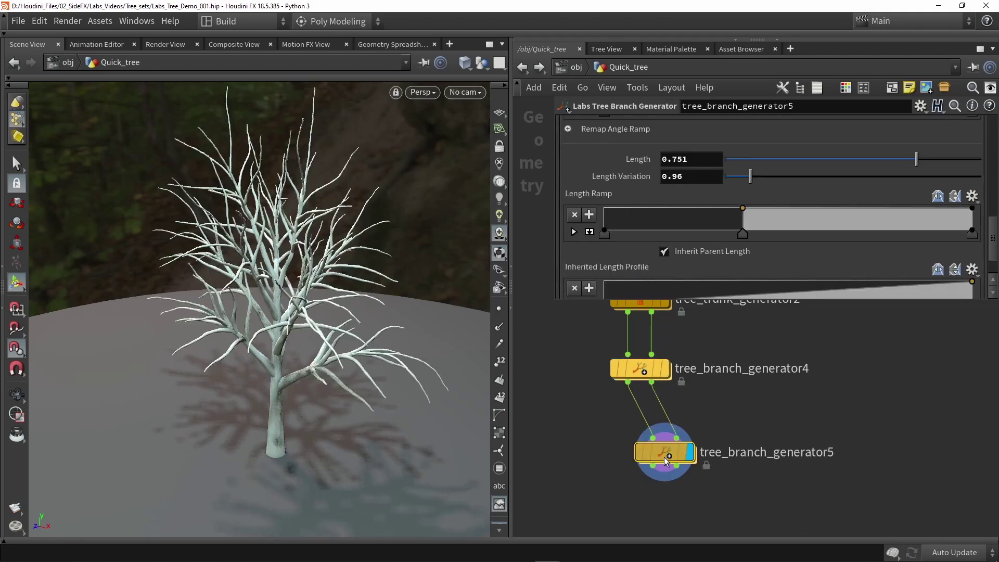
{"action": "left_click_drag", "start_coordinate": [654, 445], "coordinate": [640, 429]}
{"action": "left_click_drag", "start_coordinate": [364, 359], "coordinate": [300, 245], "text": "alt"}
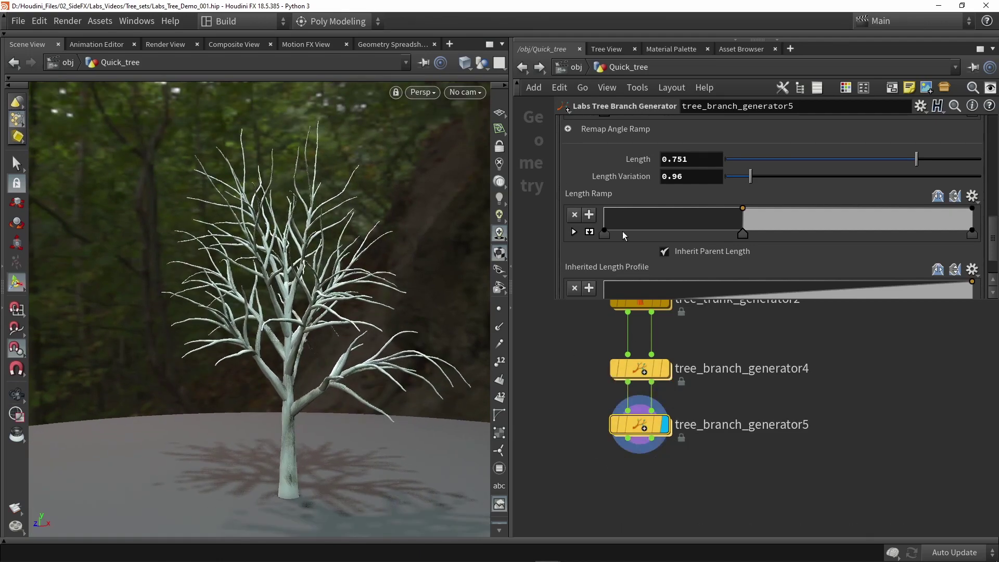
{"action": "scroll", "coordinate": [601, 220], "scroll_direction": "up", "scroll_amount": 3}
{"action": "scroll", "coordinate": [601, 219], "scroll_direction": "up", "scroll_amount": 5}
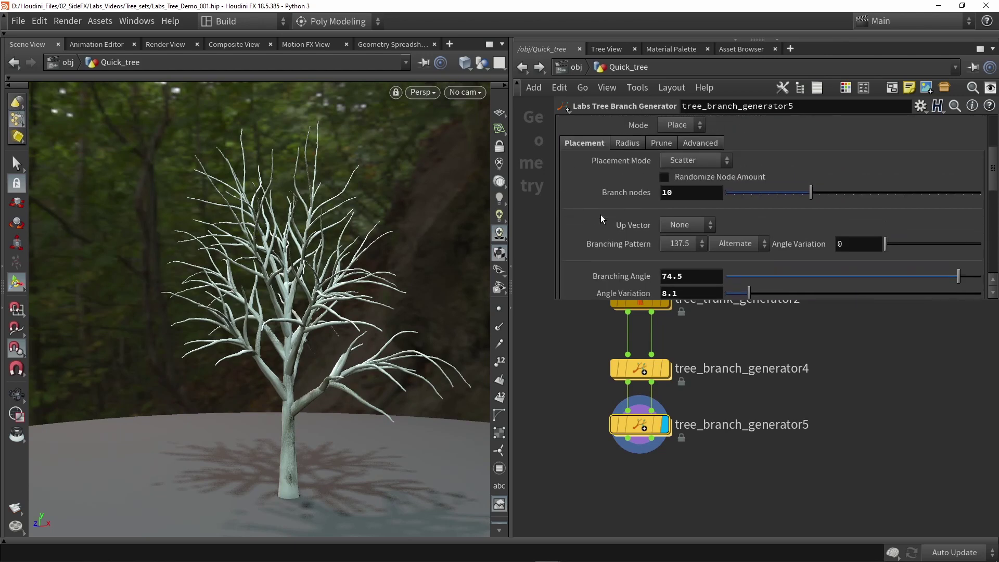
Step: Set tree_branch_generator5 to 8 Branch nodes and branch Length 0.573
{"action": "left_click", "coordinate": [704, 213]}
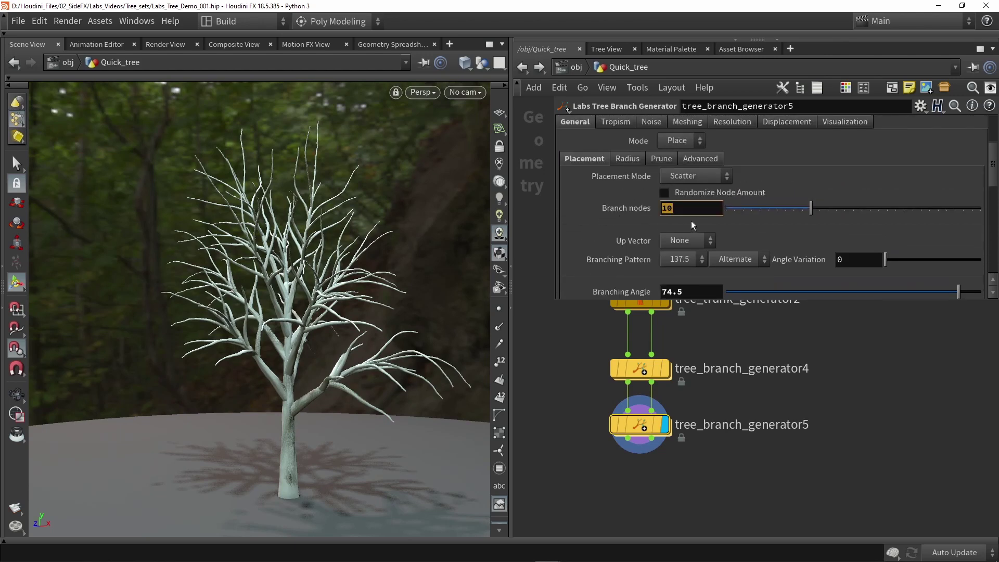
{"action": "type", "text": "8"}
{"action": "key", "text": "Return"}
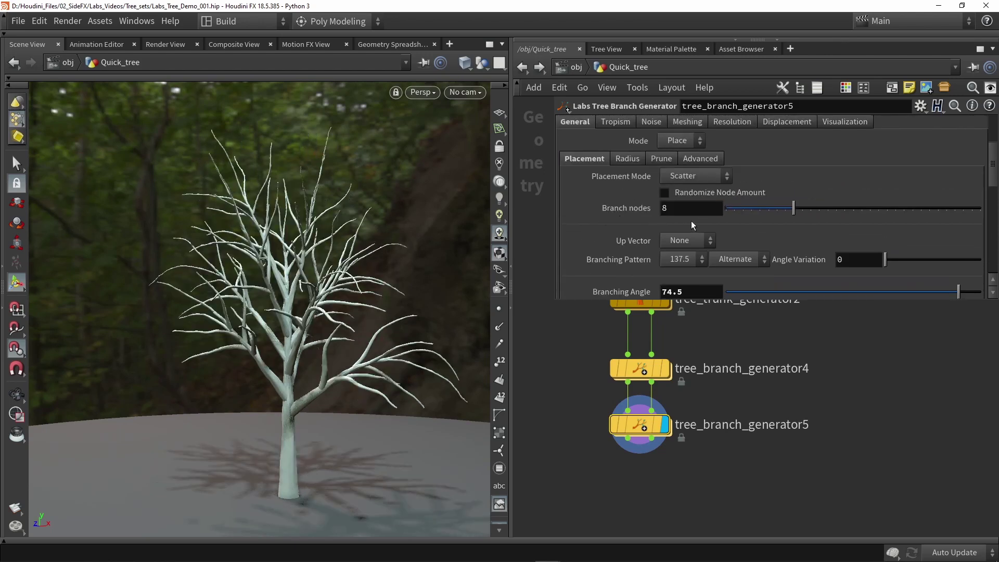
{"action": "scroll", "coordinate": [619, 209], "scroll_direction": "down", "scroll_amount": 2}
{"action": "scroll", "coordinate": [620, 207], "scroll_direction": "down", "scroll_amount": 2}
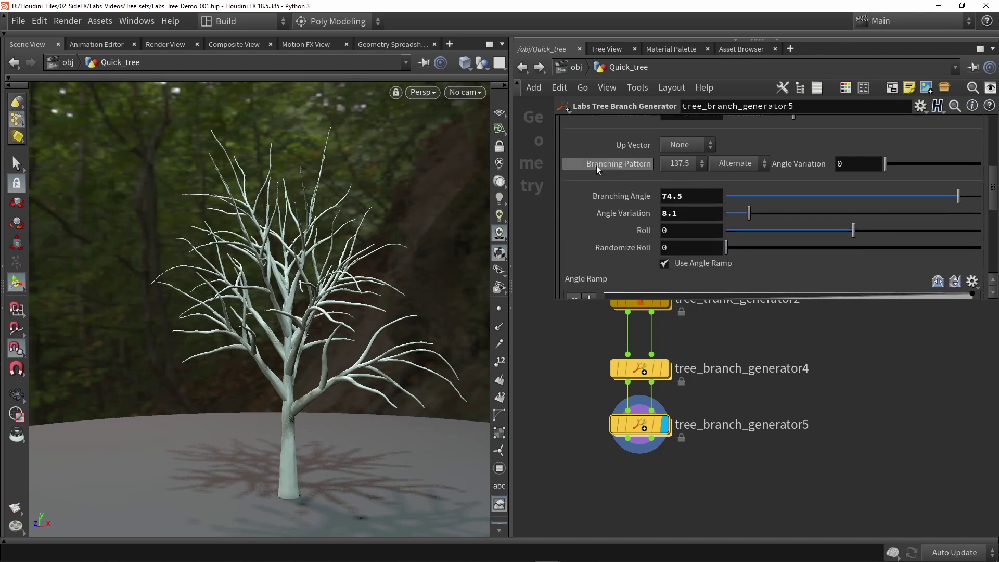
{"action": "scroll", "coordinate": [635, 225], "scroll_direction": "down", "scroll_amount": 5}
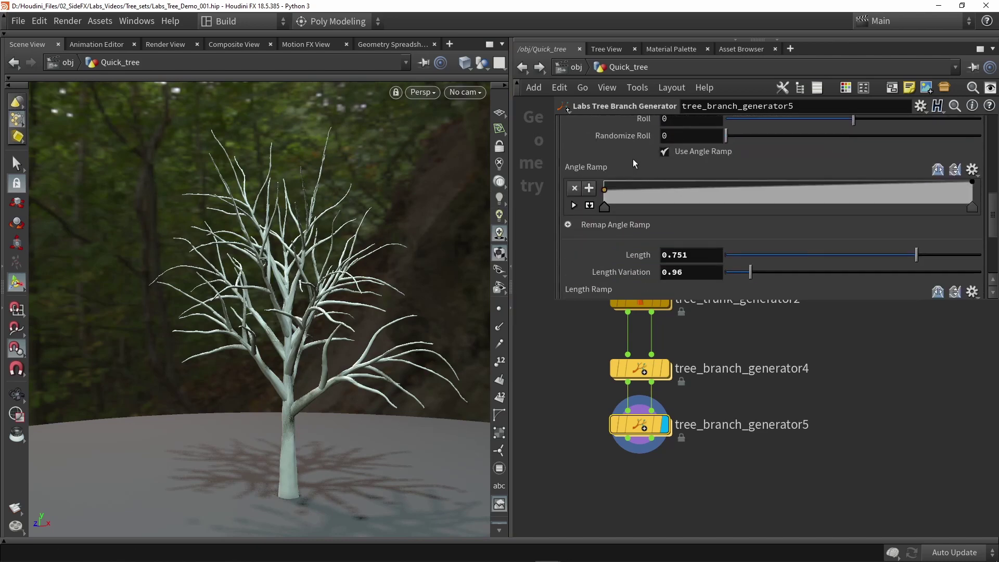
{"action": "left_click_drag", "start_coordinate": [915, 194], "coordinate": [870, 193]}
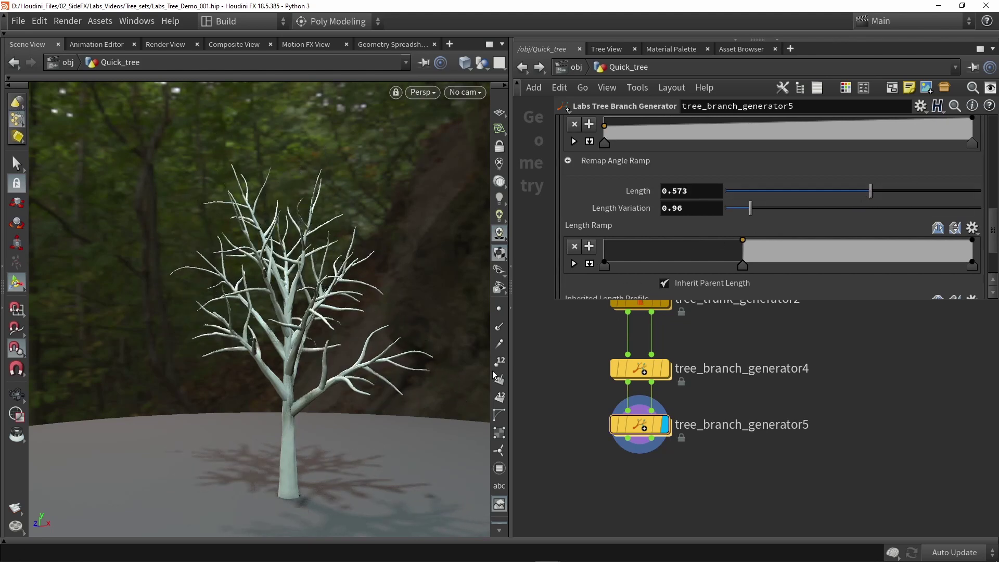
{"action": "middle_click_drag", "start_coordinate": [580, 426], "coordinate": [565, 356]}
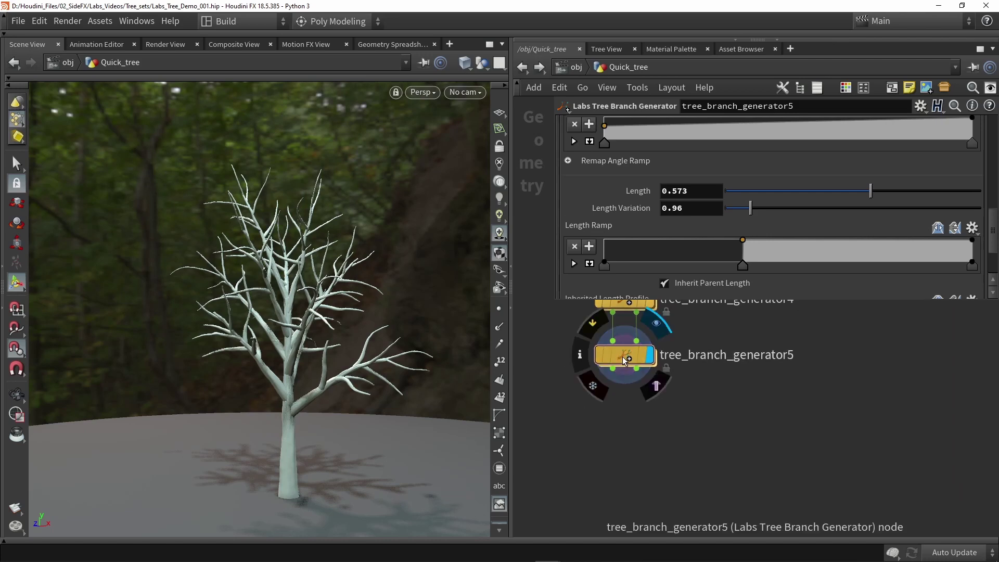
Step: Copy generator5 as tree_branch_generator6, wire it below generator5, and set Length to 0.385
{"action": "left_click_drag", "start_coordinate": [622, 355], "coordinate": [665, 424], "text": "alt"}
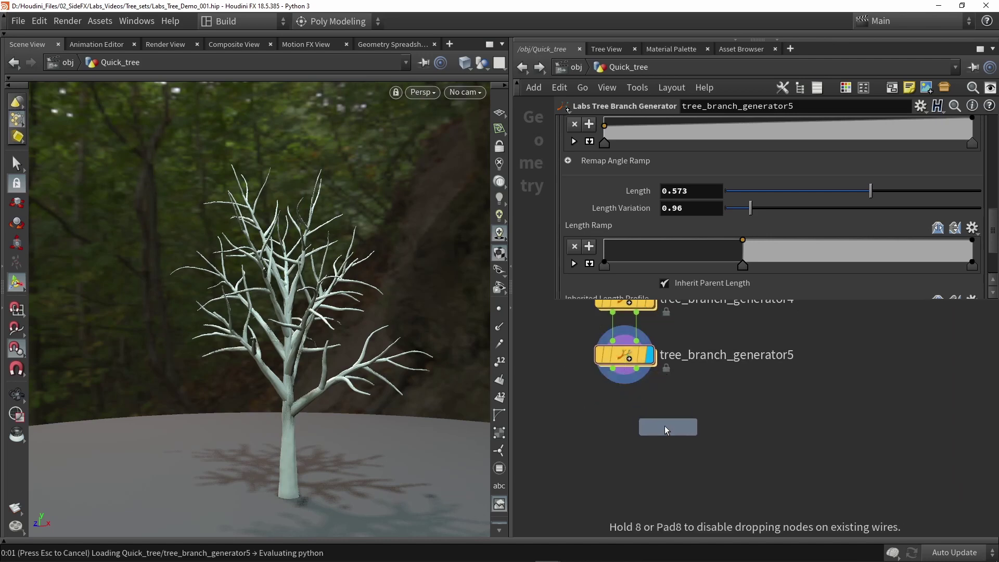
{"action": "left_click_drag", "start_coordinate": [636, 368], "coordinate": [623, 417]}
{"action": "mouse_move", "coordinate": [307, 291]}
{"action": "left_mouse_down", "text": "alt"}
{"action": "mouse_move", "coordinate": [299, 305]}
{"action": "mouse_move", "coordinate": [318, 298]}
{"action": "left_mouse_up", "text": "alt"}
{"action": "scroll", "coordinate": [295, 308], "scroll_direction": "up", "scroll_amount": 2}
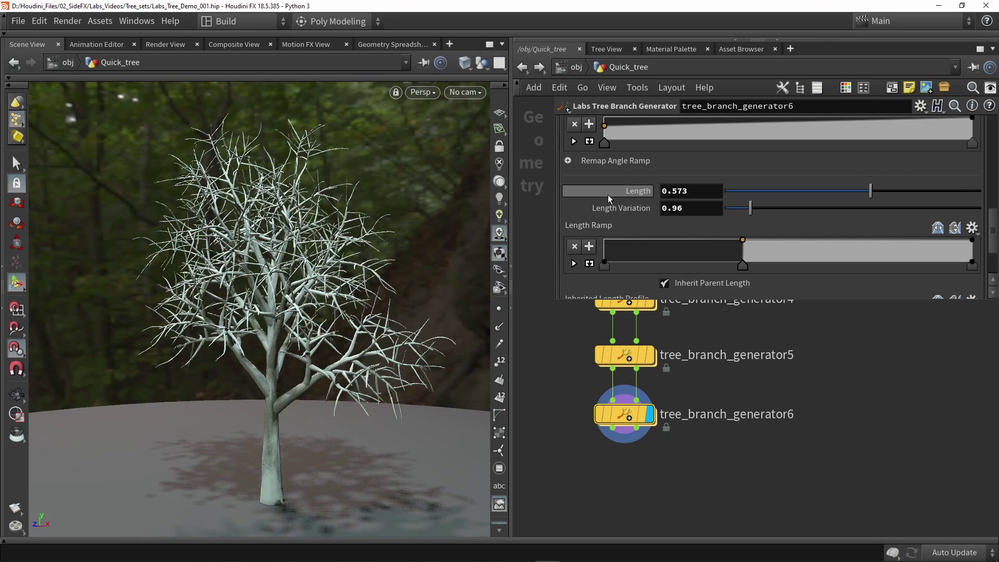
{"action": "left_click_drag", "start_coordinate": [870, 191], "coordinate": [822, 192]}
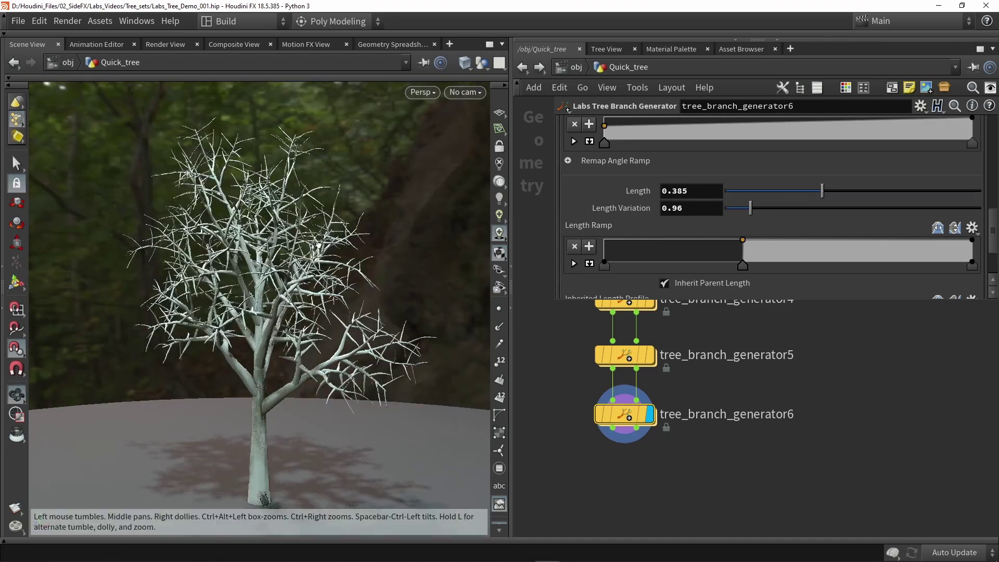
{"action": "left_click_drag", "start_coordinate": [322, 245], "coordinate": [298, 271]}
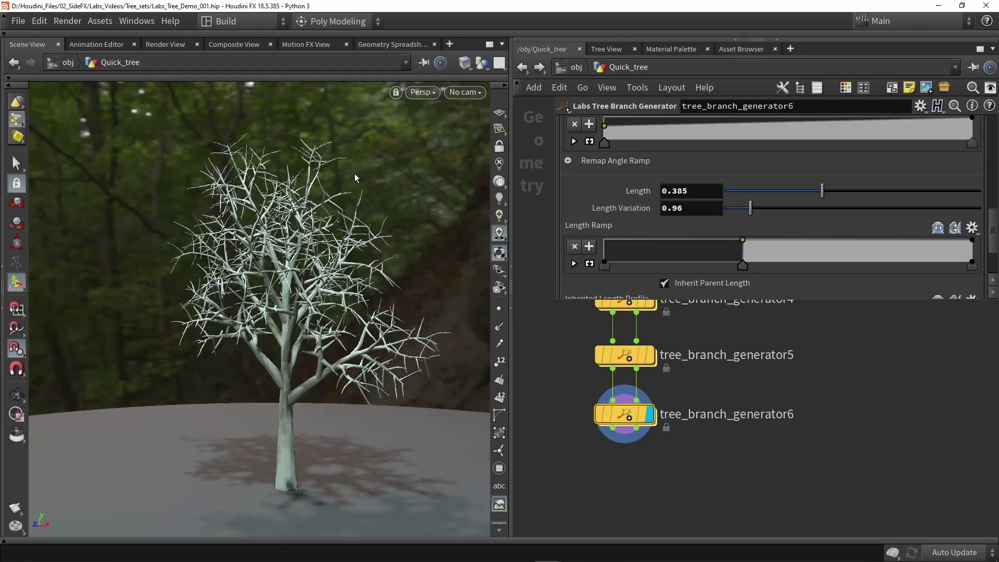
{"action": "left_click_drag", "start_coordinate": [339, 359], "coordinate": [477, 399]}
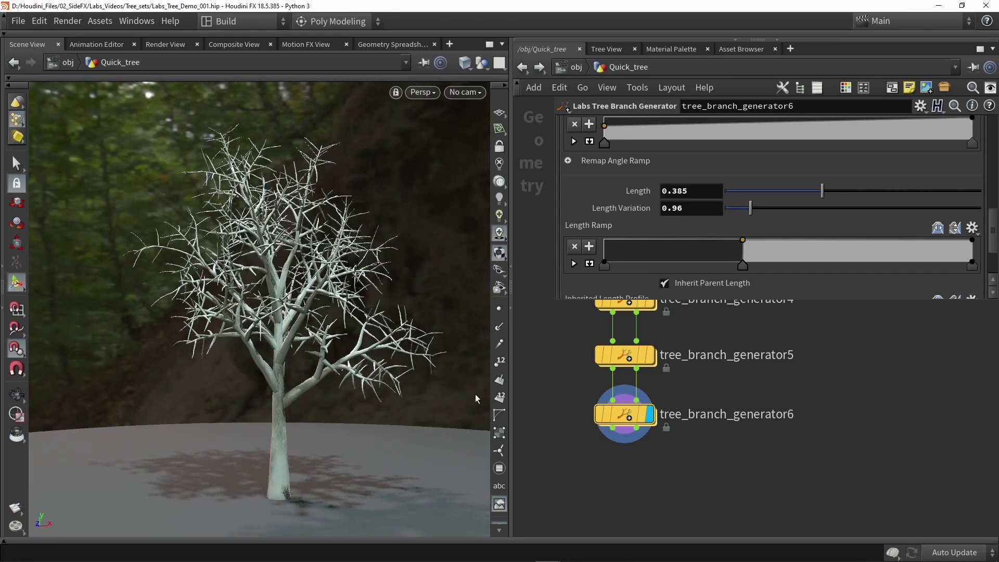
Step: Add tree_leaf_generator2 fed by tree_branch_generator6 and display its result
{"action": "key", "text": "Tab"}
{"action": "type", "text": "lea"}
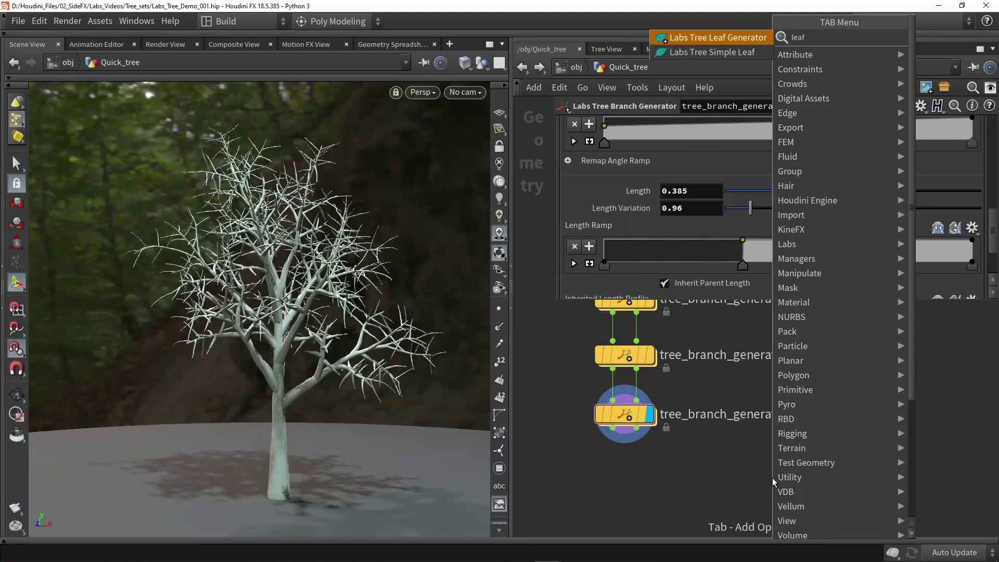
{"action": "left_click", "coordinate": [721, 39]}
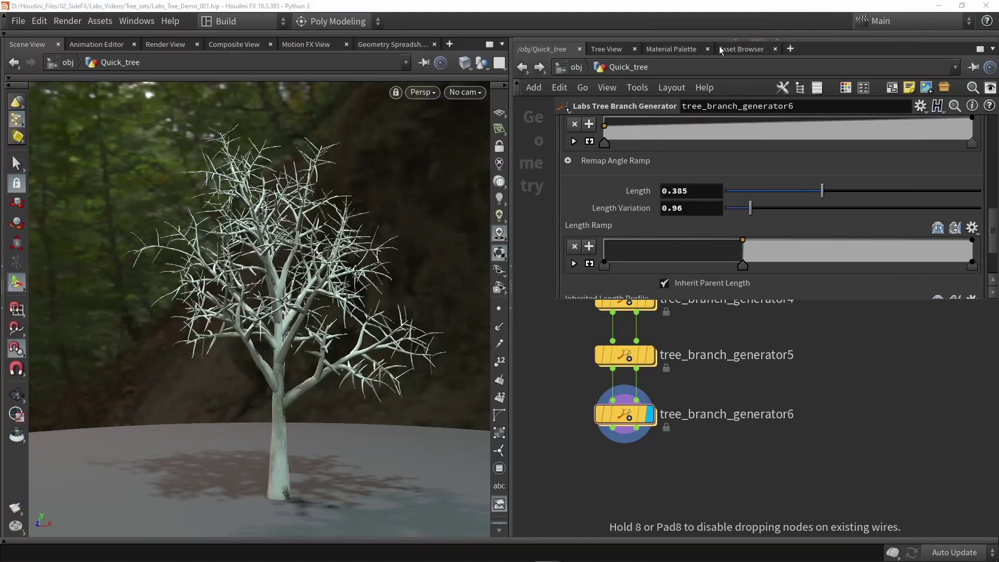
{"action": "left_click", "coordinate": [690, 480]}
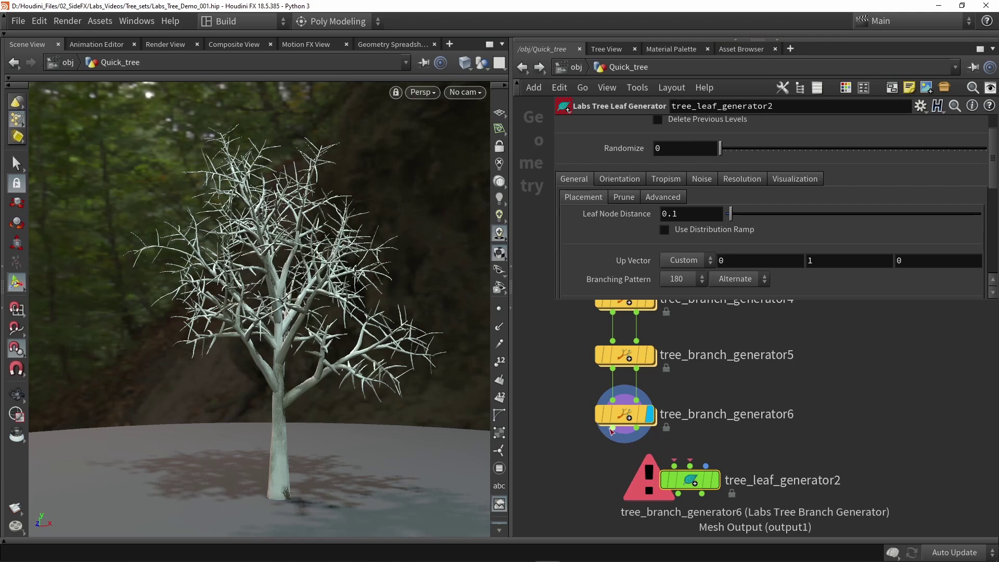
{"action": "left_click_drag", "start_coordinate": [613, 428], "coordinate": [661, 462]}
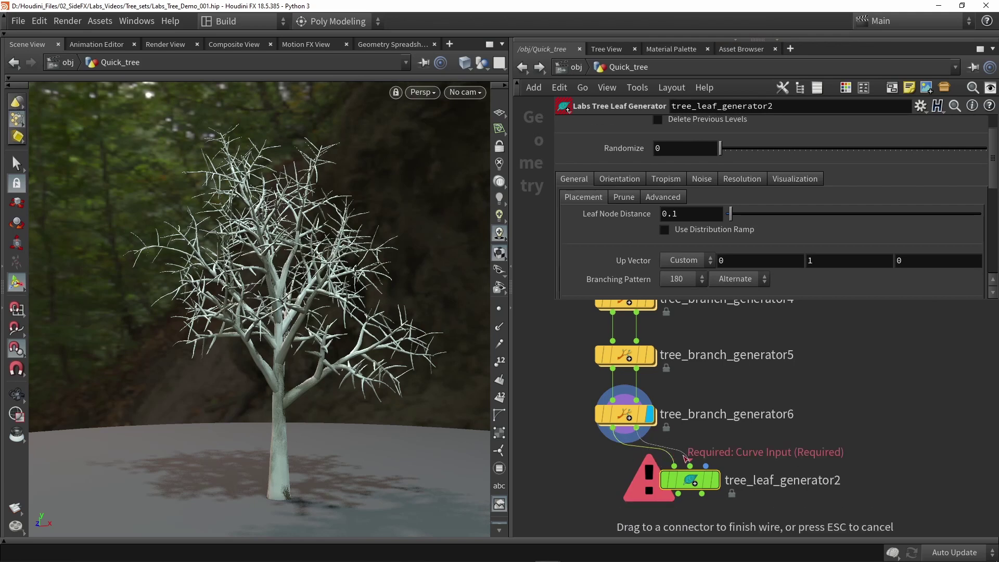
{"action": "left_click_drag", "start_coordinate": [715, 475], "coordinate": [715, 476]}
{"action": "left_click", "coordinate": [716, 476]}
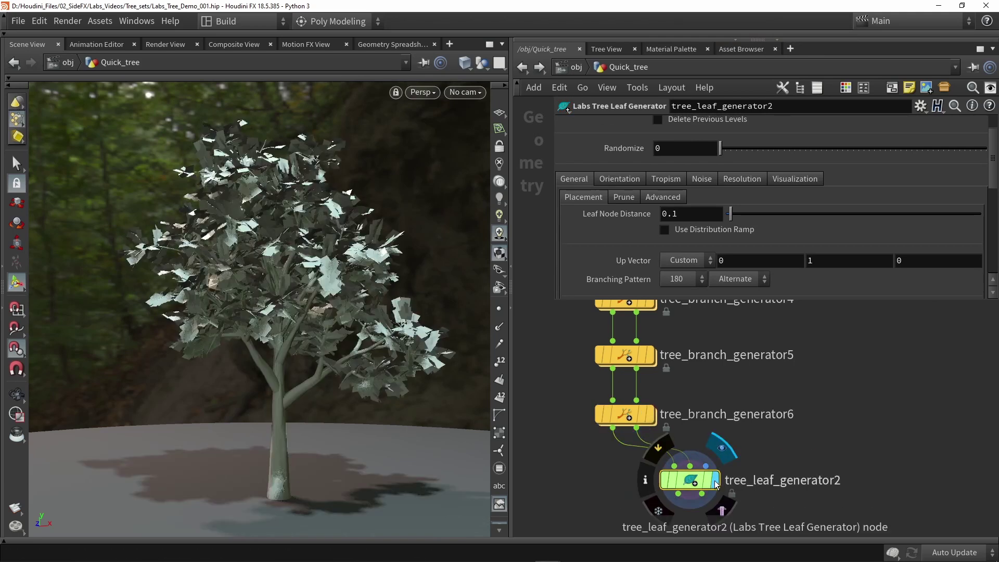
{"action": "left_click_drag", "start_coordinate": [359, 245], "coordinate": [321, 331], "text": "alt"}
{"action": "key", "text": "Return"}
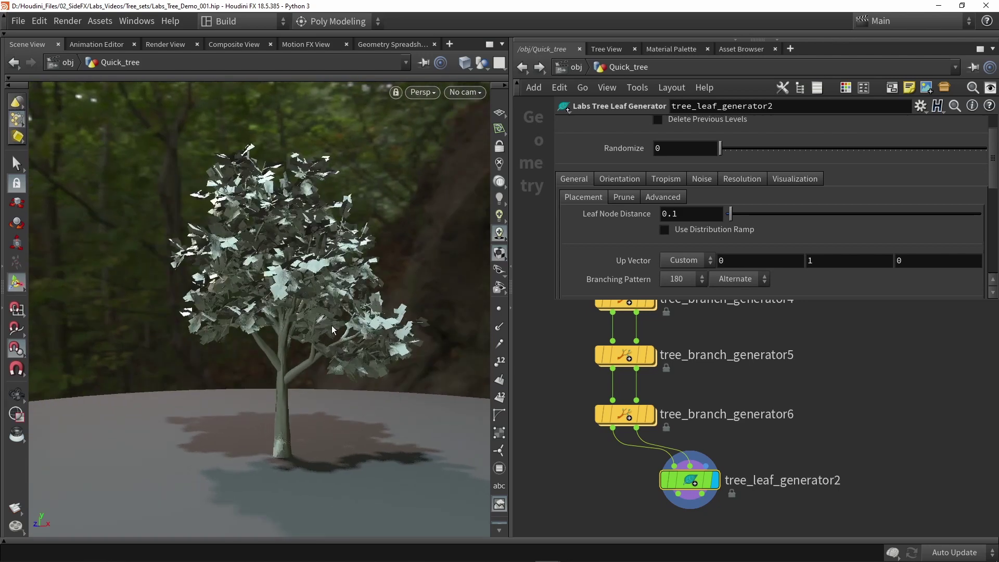
{"action": "middle_click_drag", "start_coordinate": [866, 448], "coordinate": [774, 423]}
{"action": "scroll", "coordinate": [819, 443], "scroll_direction": "down", "scroll_amount": 1}
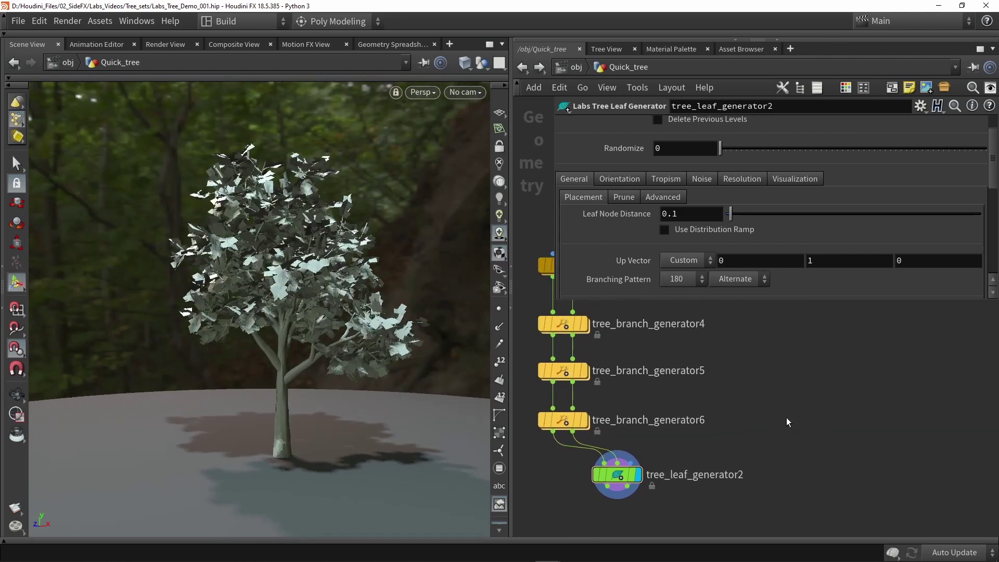
Step: Add a Labs Tree Simple Leaf node and wire it into tree_leaf_generator2
{"action": "key", "text": "Tab"}
{"action": "type", "text": "leaf"}
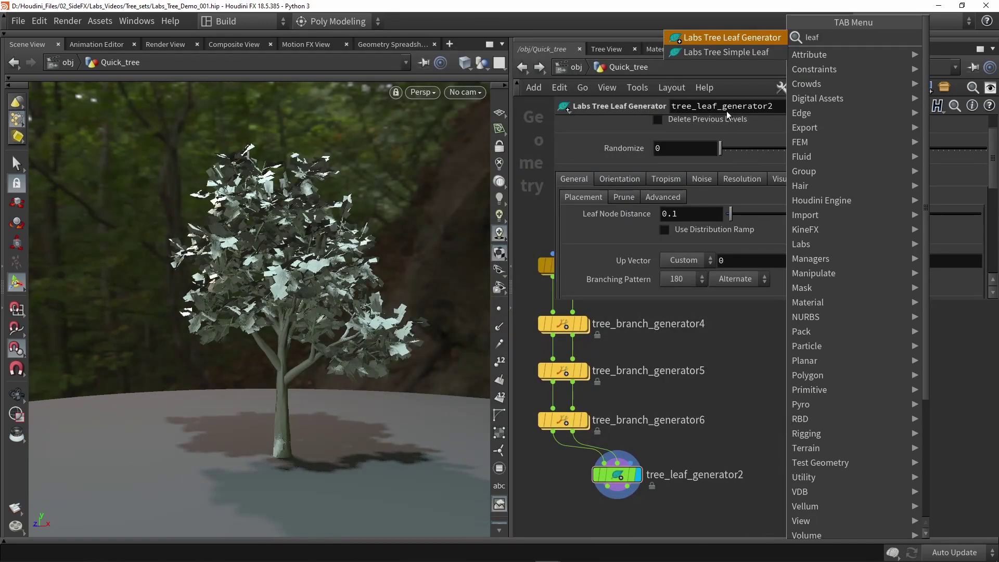
{"action": "left_click", "coordinate": [734, 53]}
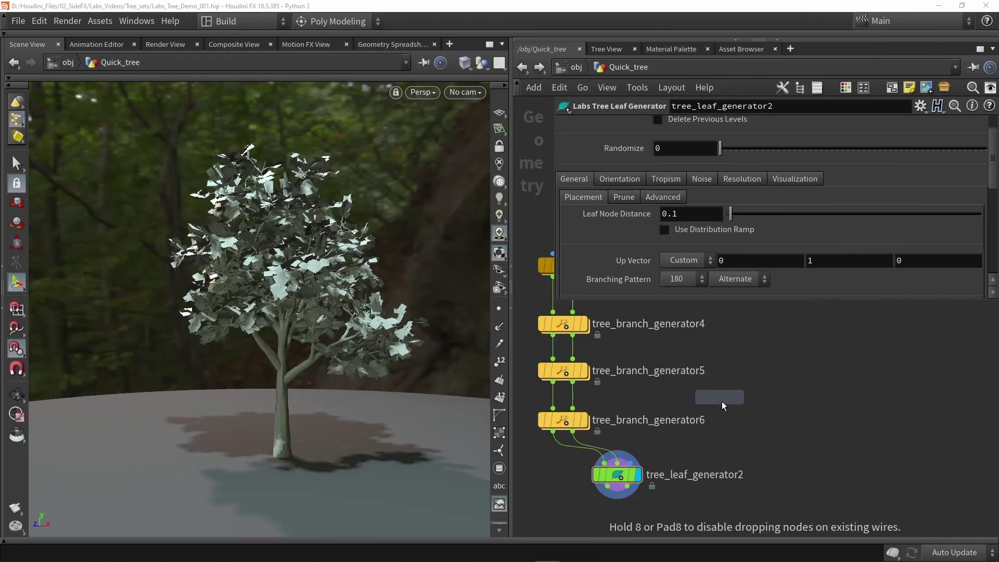
{"action": "left_click", "coordinate": [771, 420]}
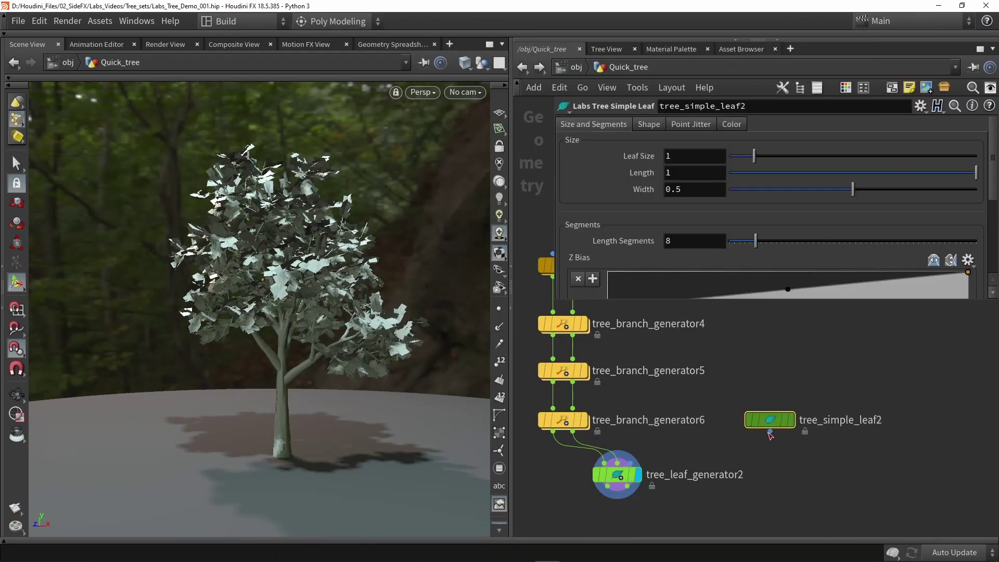
{"action": "left_click_drag", "start_coordinate": [770, 432], "coordinate": [641, 462]}
{"action": "left_click_drag", "start_coordinate": [349, 333], "coordinate": [305, 318], "text": "alt"}
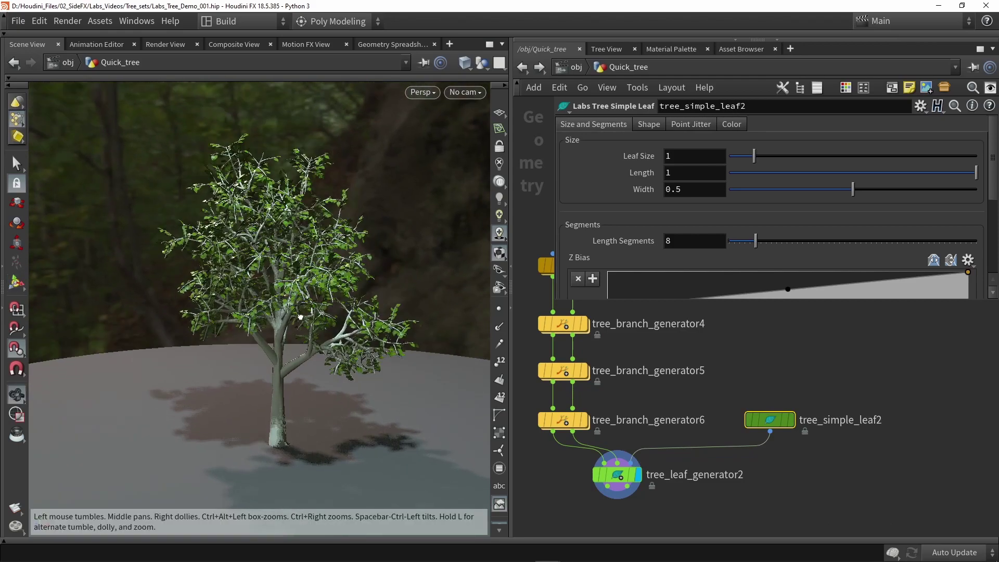
{"action": "right_click_drag", "start_coordinate": [257, 268], "coordinate": [304, 303], "text": "alt"}
{"action": "scroll", "coordinate": [317, 230], "scroll_direction": "down", "scroll_amount": 10}
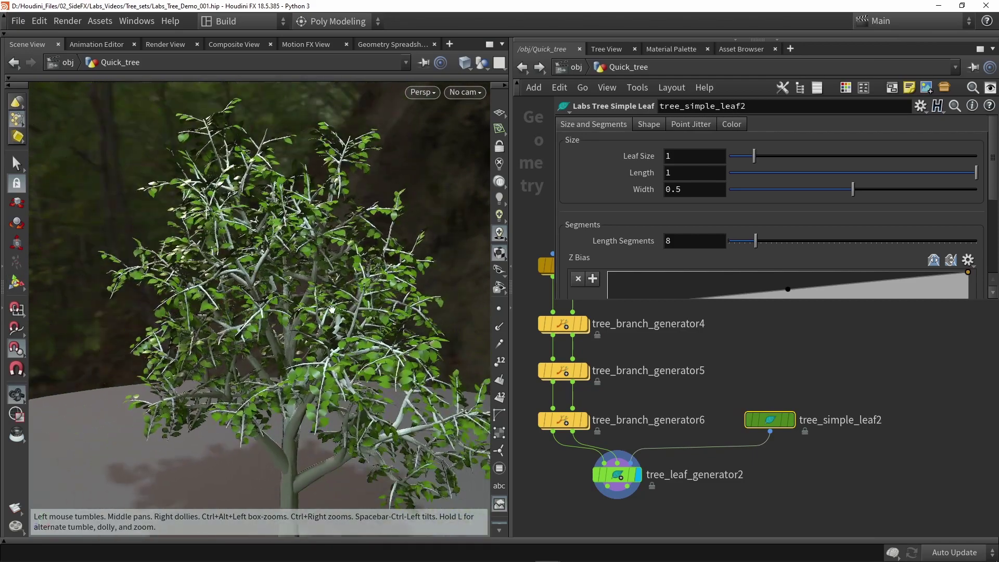
Step: Enable Pack and Instance on tree_leaf_generator2 and raise Uniform Scale to 0.834
{"action": "left_click", "coordinate": [622, 481]}
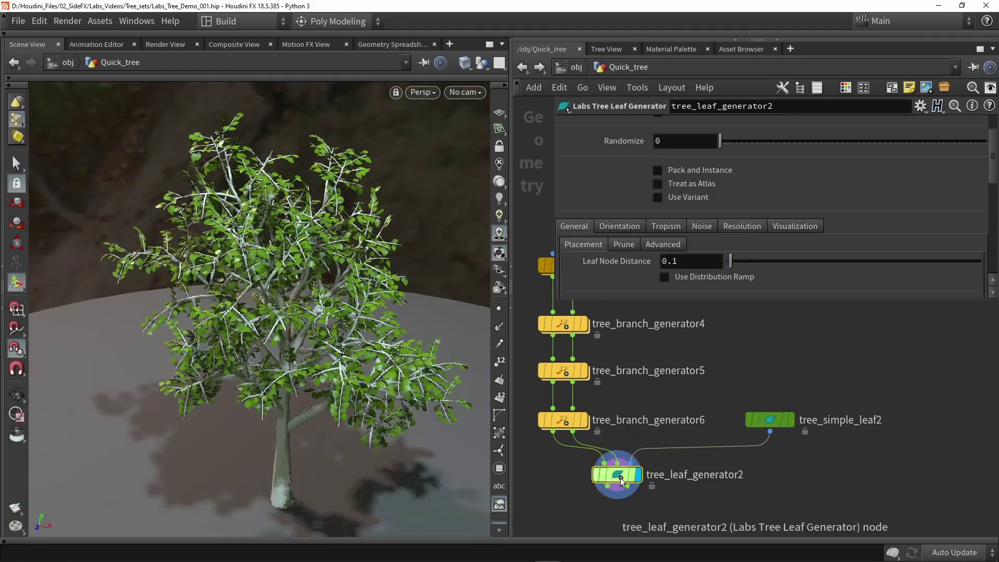
{"action": "scroll", "coordinate": [602, 210], "scroll_direction": "down", "scroll_amount": 1}
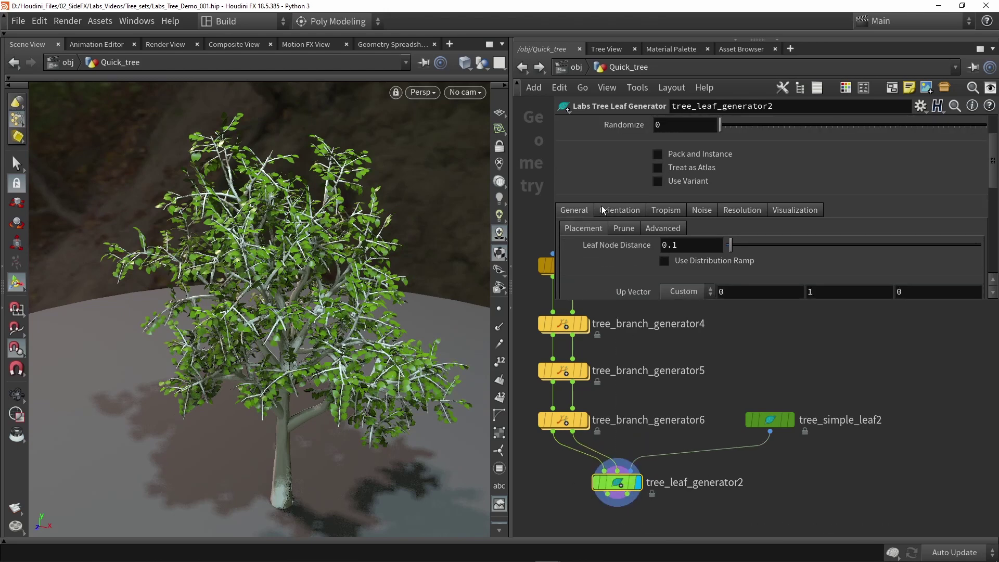
{"action": "left_click", "coordinate": [686, 155]}
{"action": "scroll", "coordinate": [614, 164], "scroll_direction": "down", "scroll_amount": 3}
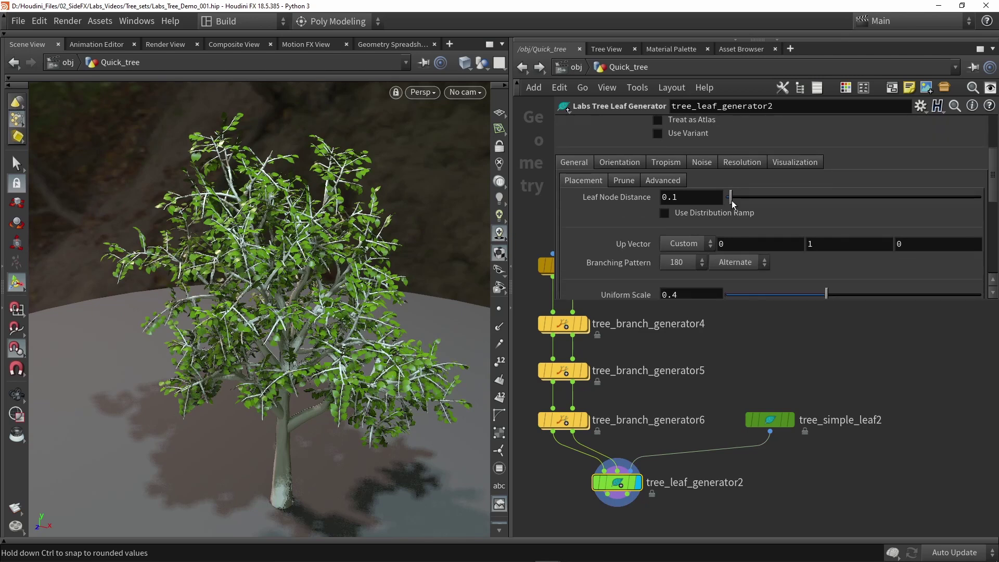
{"action": "scroll", "coordinate": [732, 204], "scroll_direction": "down", "scroll_amount": 6}
{"action": "left_click_drag", "start_coordinate": [824, 209], "coordinate": [938, 200]}
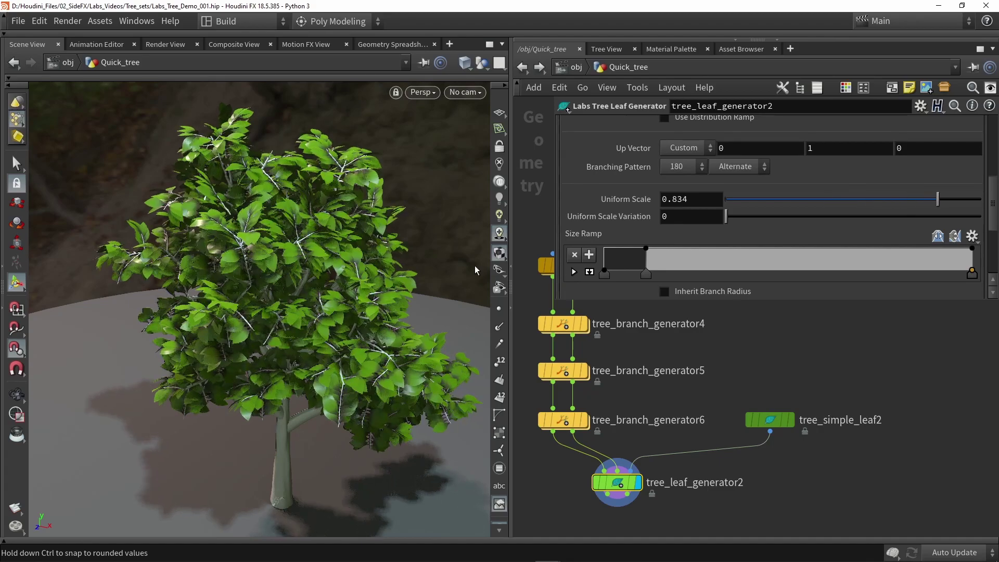
{"action": "left_click_drag", "start_coordinate": [364, 268], "coordinate": [300, 232], "text": "alt"}
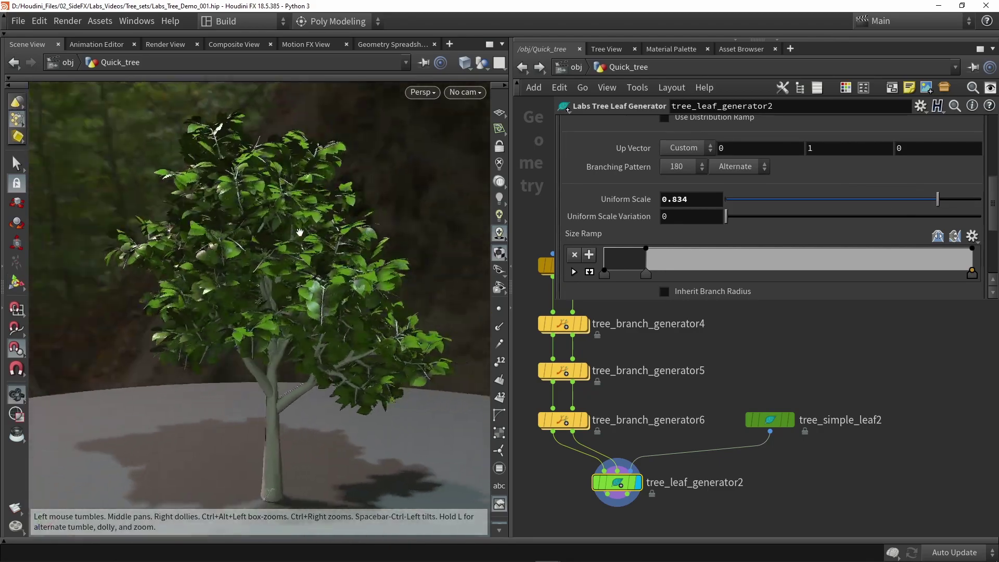
Step: Review the leaf orientation settings, then paste in the prepared leaf branch subnet2
{"action": "left_click", "coordinate": [619, 148]}
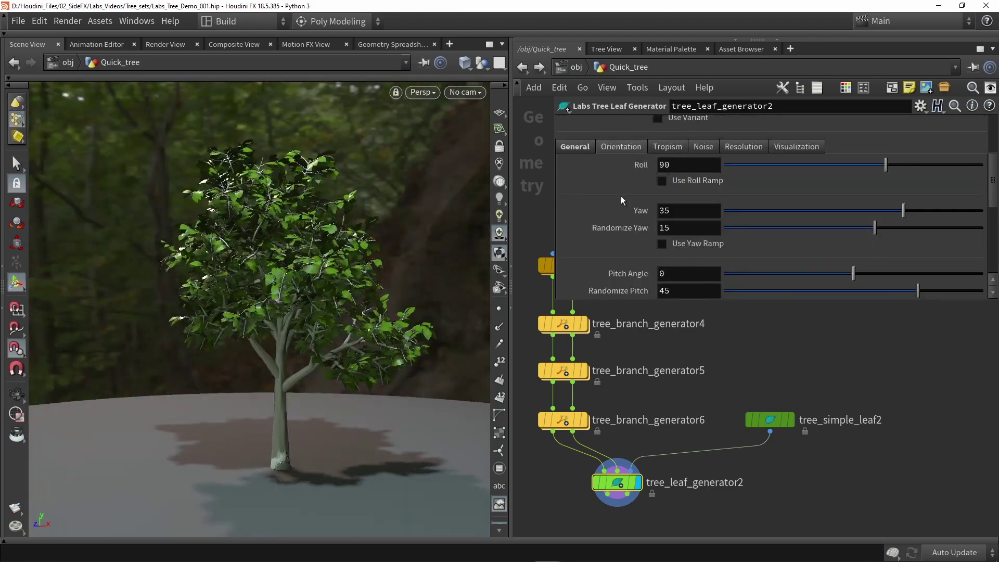
{"action": "scroll", "coordinate": [653, 176], "scroll_direction": "down", "scroll_amount": 1}
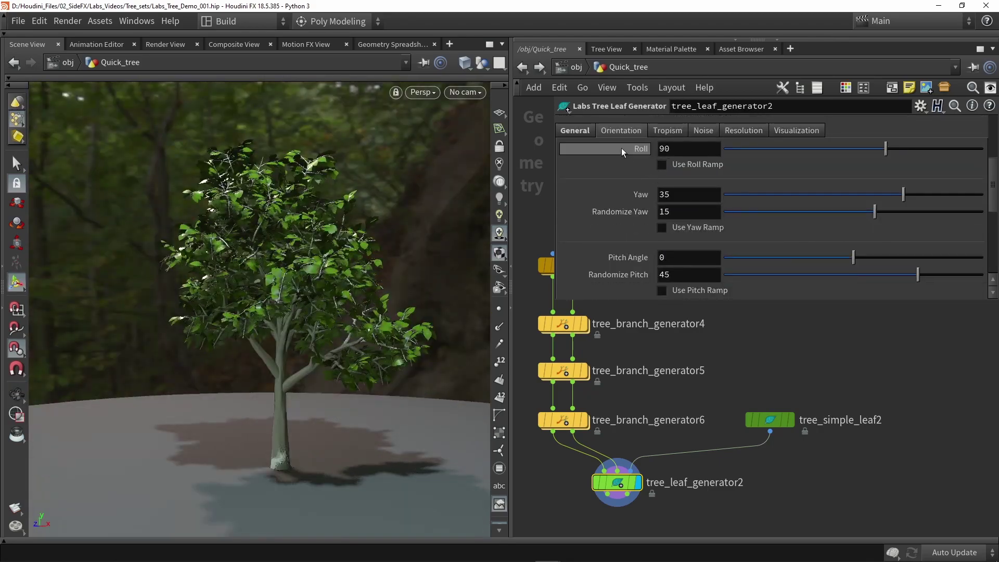
{"action": "scroll", "coordinate": [638, 158], "scroll_direction": "down", "scroll_amount": 6}
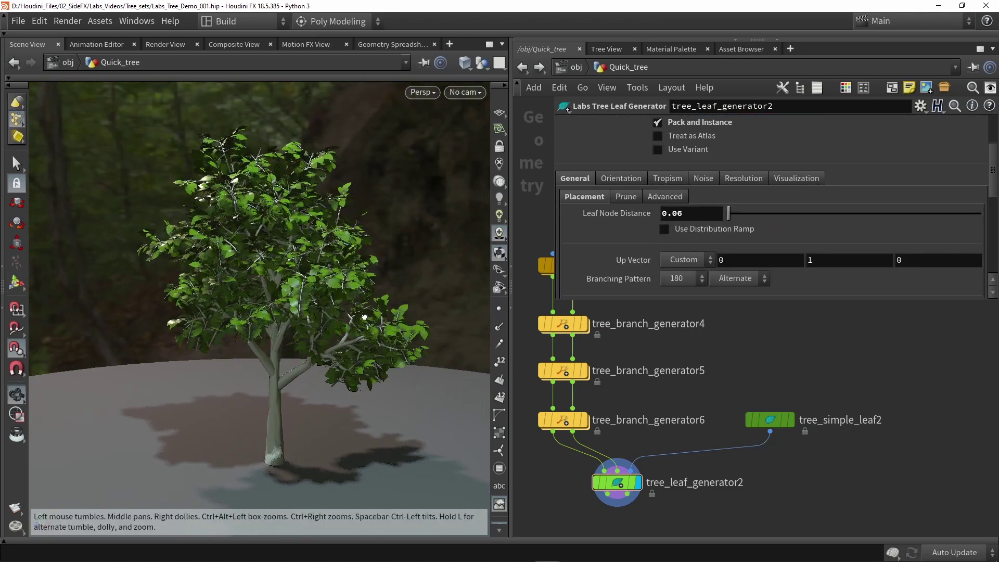
{"action": "left_click_drag", "start_coordinate": [364, 316], "coordinate": [354, 321], "text": "alt"}
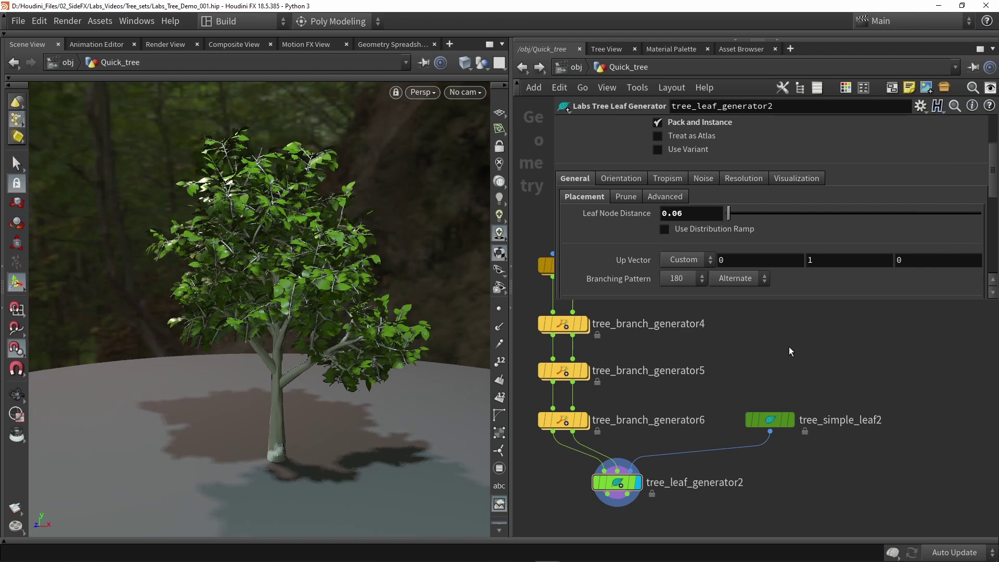
{"action": "key", "text": "ctrl+v"}
Step: Wire subnet2's leafy branch card into tree_leaf_generator2's leaf input and inspect the new foliage up close
{"action": "left_click_drag", "start_coordinate": [346, 272], "coordinate": [301, 341]}
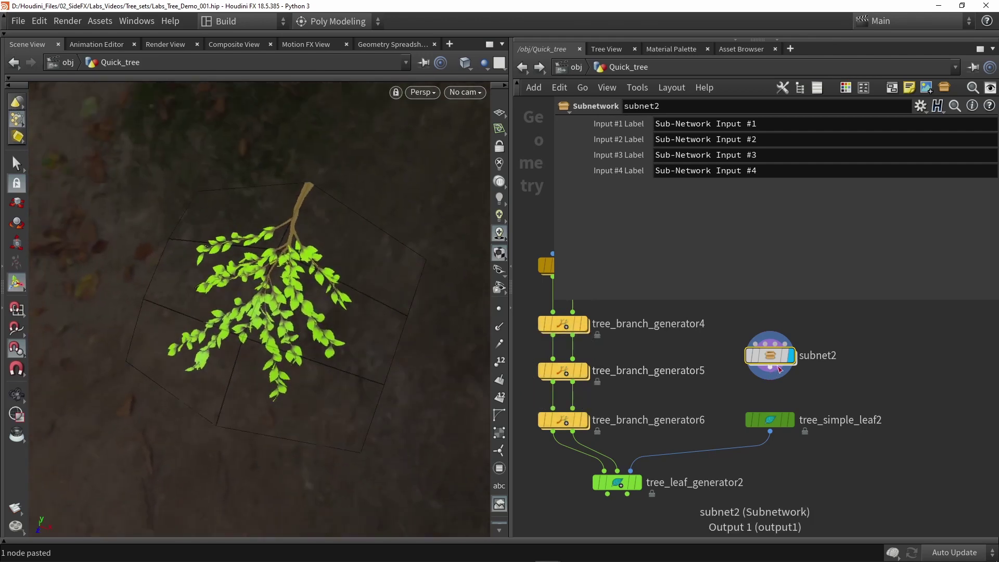
{"action": "left_click_drag", "start_coordinate": [770, 371], "coordinate": [641, 460]}
{"action": "left_click_drag", "start_coordinate": [307, 278], "coordinate": [259, 264]}
{"action": "right_click_drag", "start_coordinate": [334, 319], "coordinate": [314, 301]}
{"action": "left_click_drag", "start_coordinate": [322, 303], "coordinate": [339, 297]}
{"action": "scroll", "coordinate": [339, 297], "scroll_direction": "down", "scroll_amount": 6}
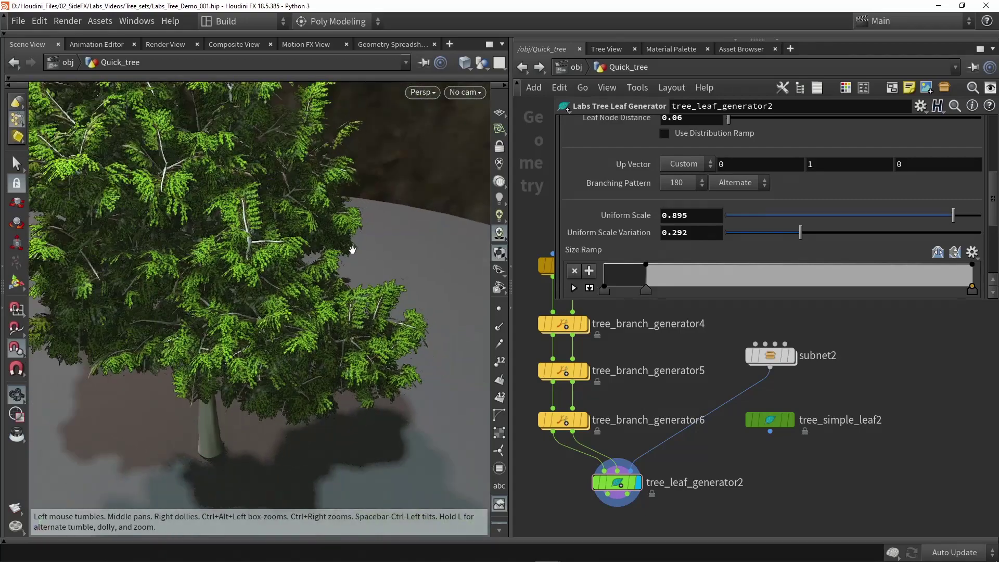
{"action": "left_click_drag", "start_coordinate": [331, 274], "coordinate": [375, 299]}
Step: Select the tree_controller2 node in the network to edit its parameters
{"action": "middle_click_drag", "start_coordinate": [654, 350], "coordinate": [645, 415]}
{"action": "scroll", "coordinate": [644, 415], "scroll_direction": "down", "scroll_amount": 1}
{"action": "middle_click_drag", "start_coordinate": [651, 323], "coordinate": [641, 389]}
{"action": "left_click", "coordinate": [607, 351]}
{"action": "scroll", "coordinate": [637, 159], "scroll_direction": "up", "scroll_amount": 2}
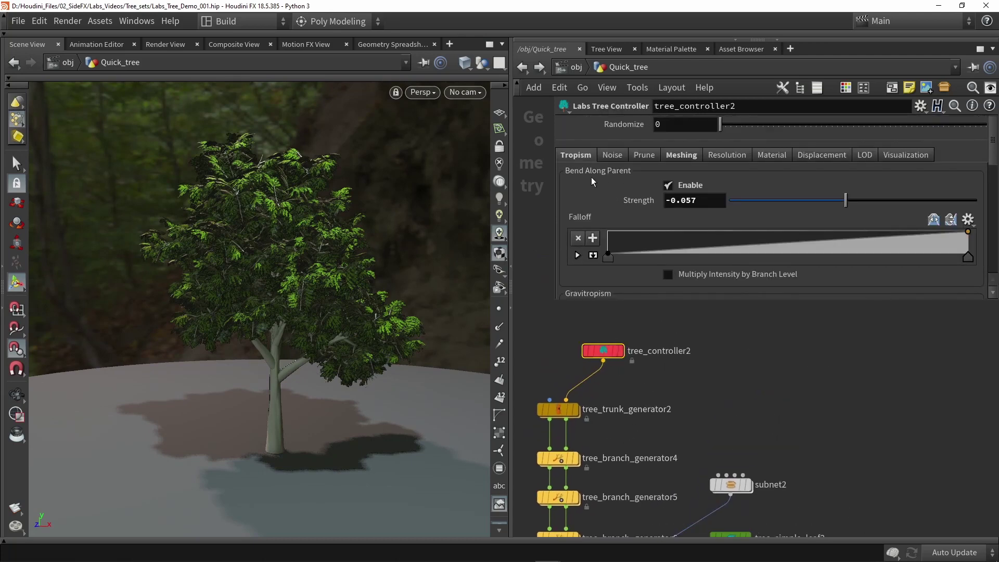
{"action": "scroll", "coordinate": [645, 192], "scroll_direction": "down", "scroll_amount": 2}
{"action": "scroll", "coordinate": [648, 212], "scroll_direction": "up", "scroll_amount": 2}
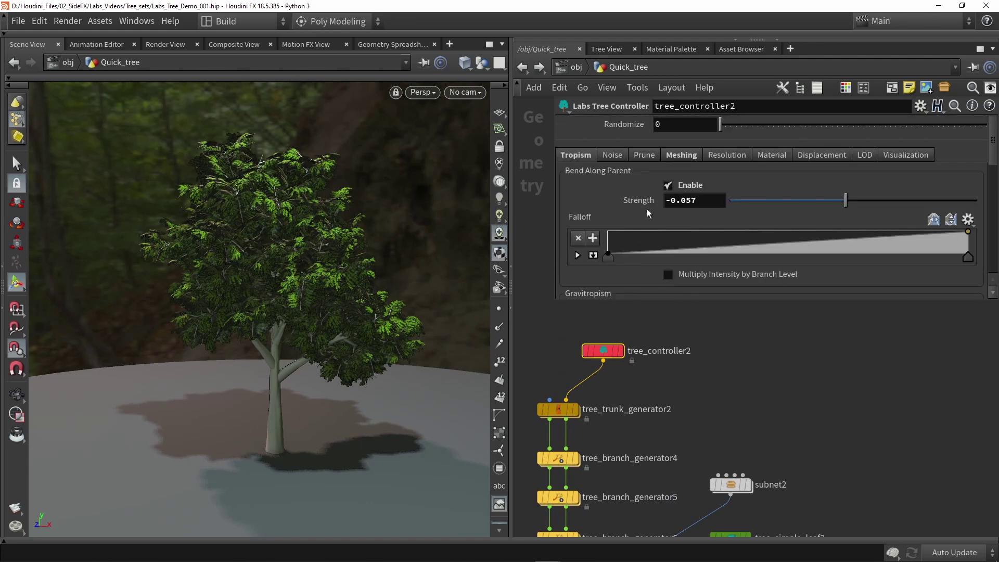
Step: Try Randomize seeds 24 and 70, then settle on seed 4 and view the new tree
{"action": "left_click_drag", "start_coordinate": [663, 124], "coordinate": [618, 124]}
{"action": "left_click", "coordinate": [674, 125]}
{"action": "left_click", "coordinate": [783, 127]}
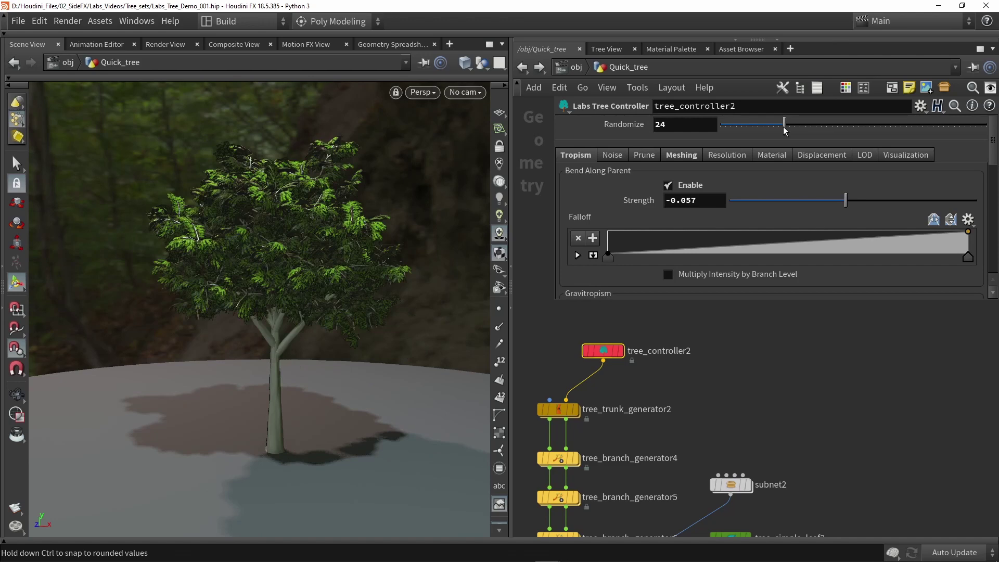
{"action": "left_click_drag", "start_coordinate": [864, 126], "coordinate": [978, 126]}
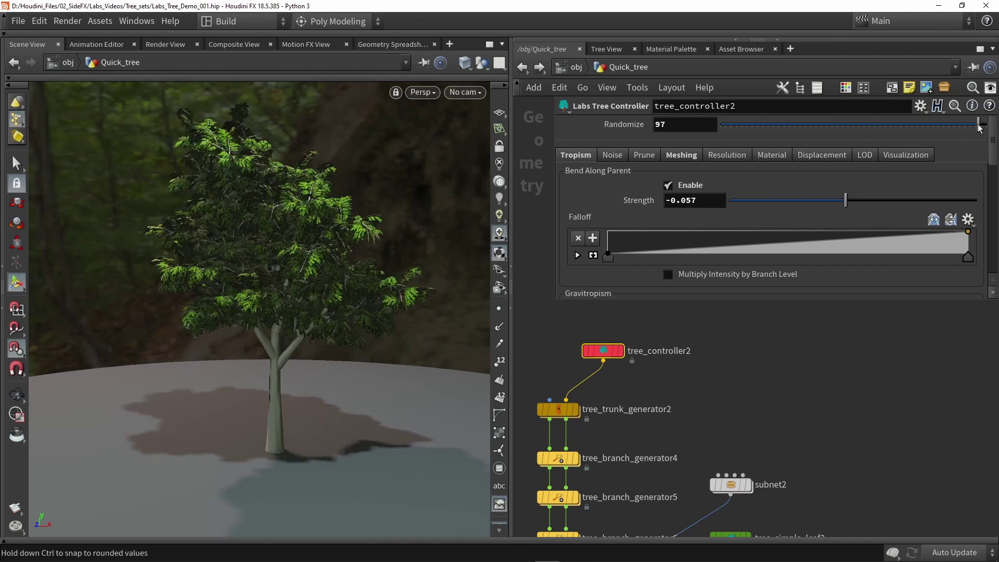
{"action": "left_click_drag", "start_coordinate": [801, 133], "coordinate": [730, 126]}
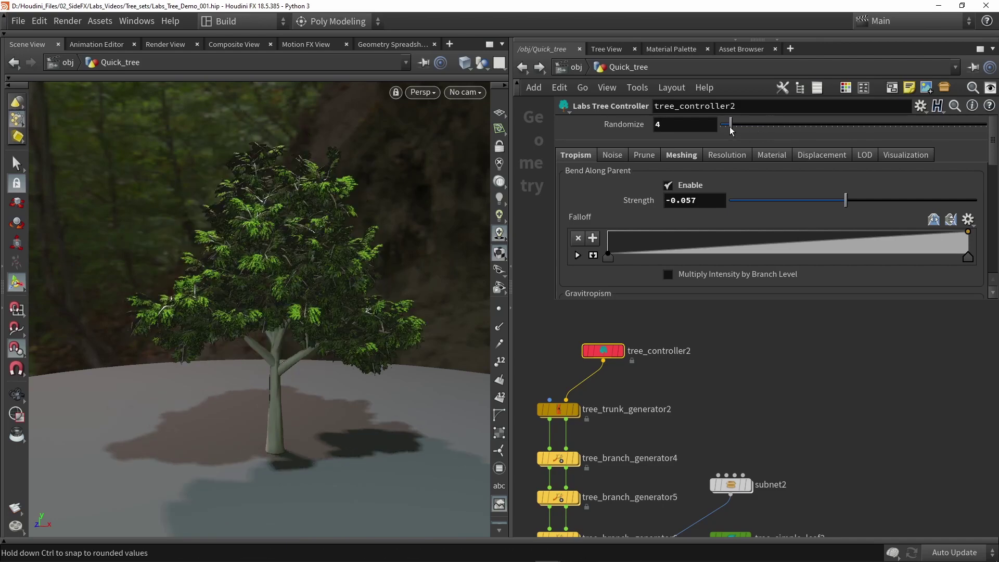
{"action": "left_click_drag", "start_coordinate": [357, 263], "coordinate": [320, 256]}
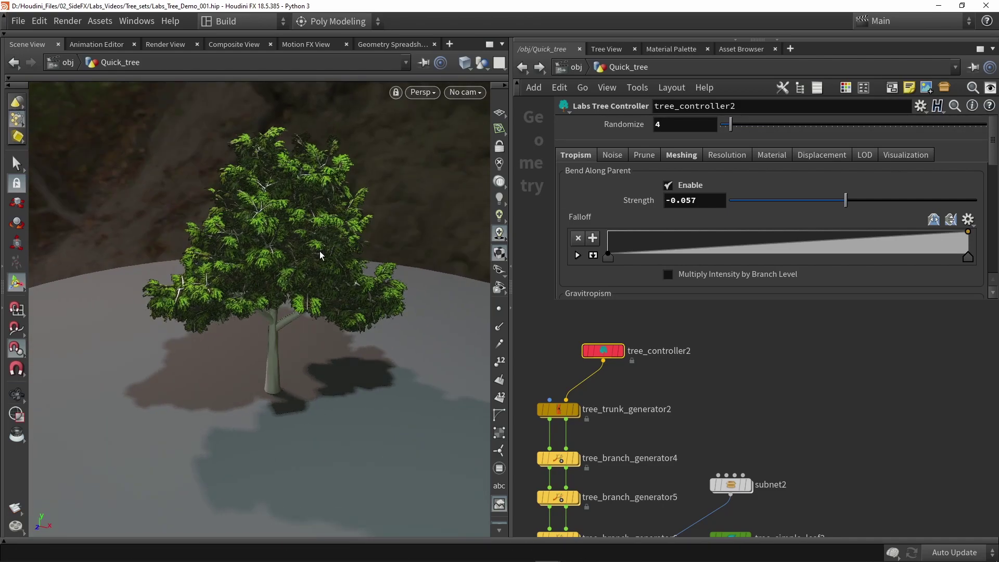